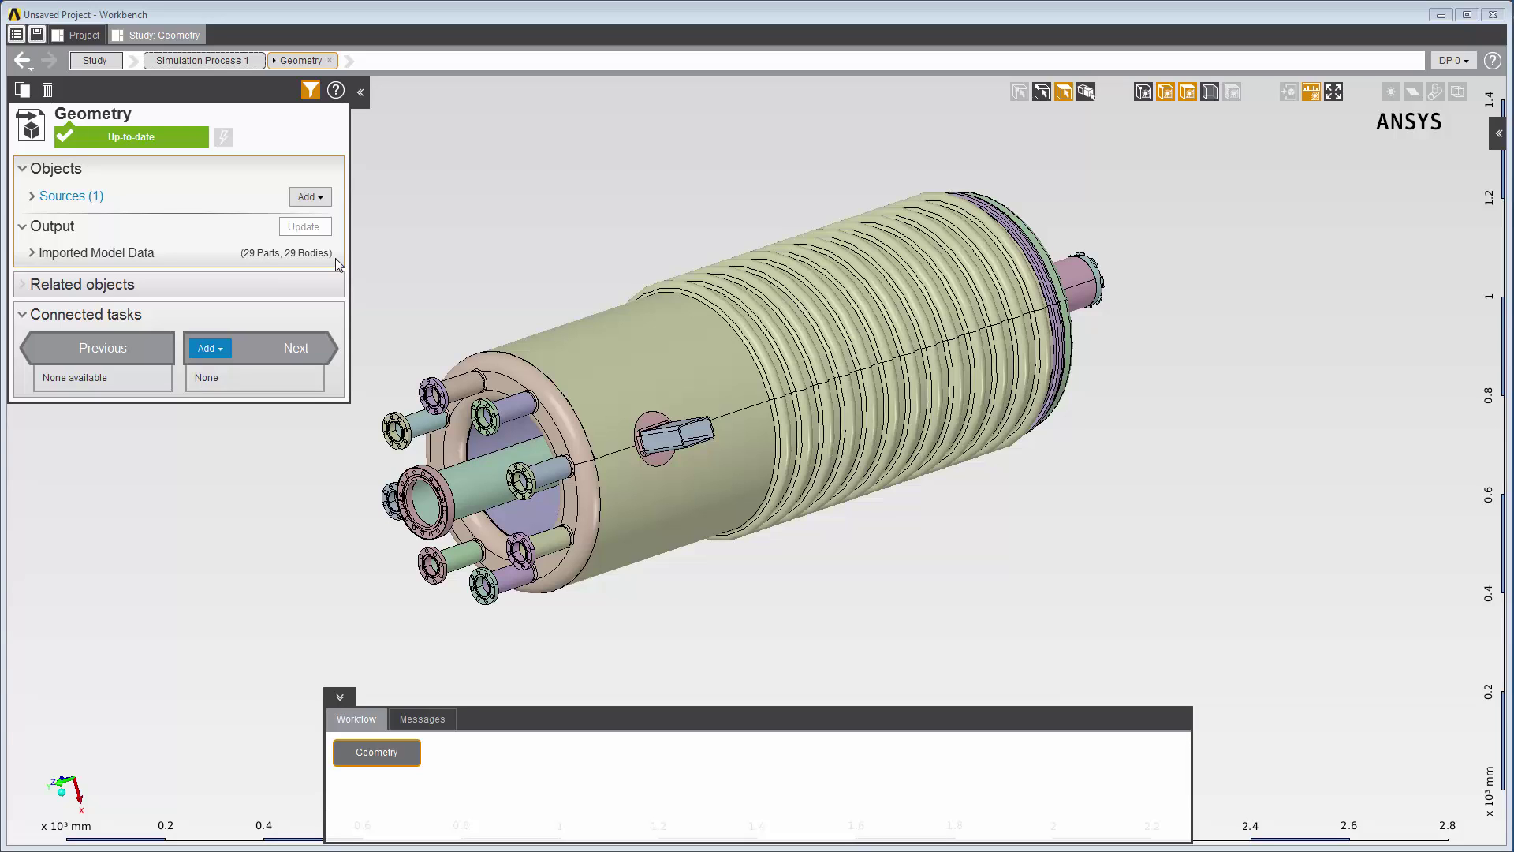
Step: Add a Volume Creation task after Geometry in the workflow
{"action": "right_click", "coordinate": [473, 272]}
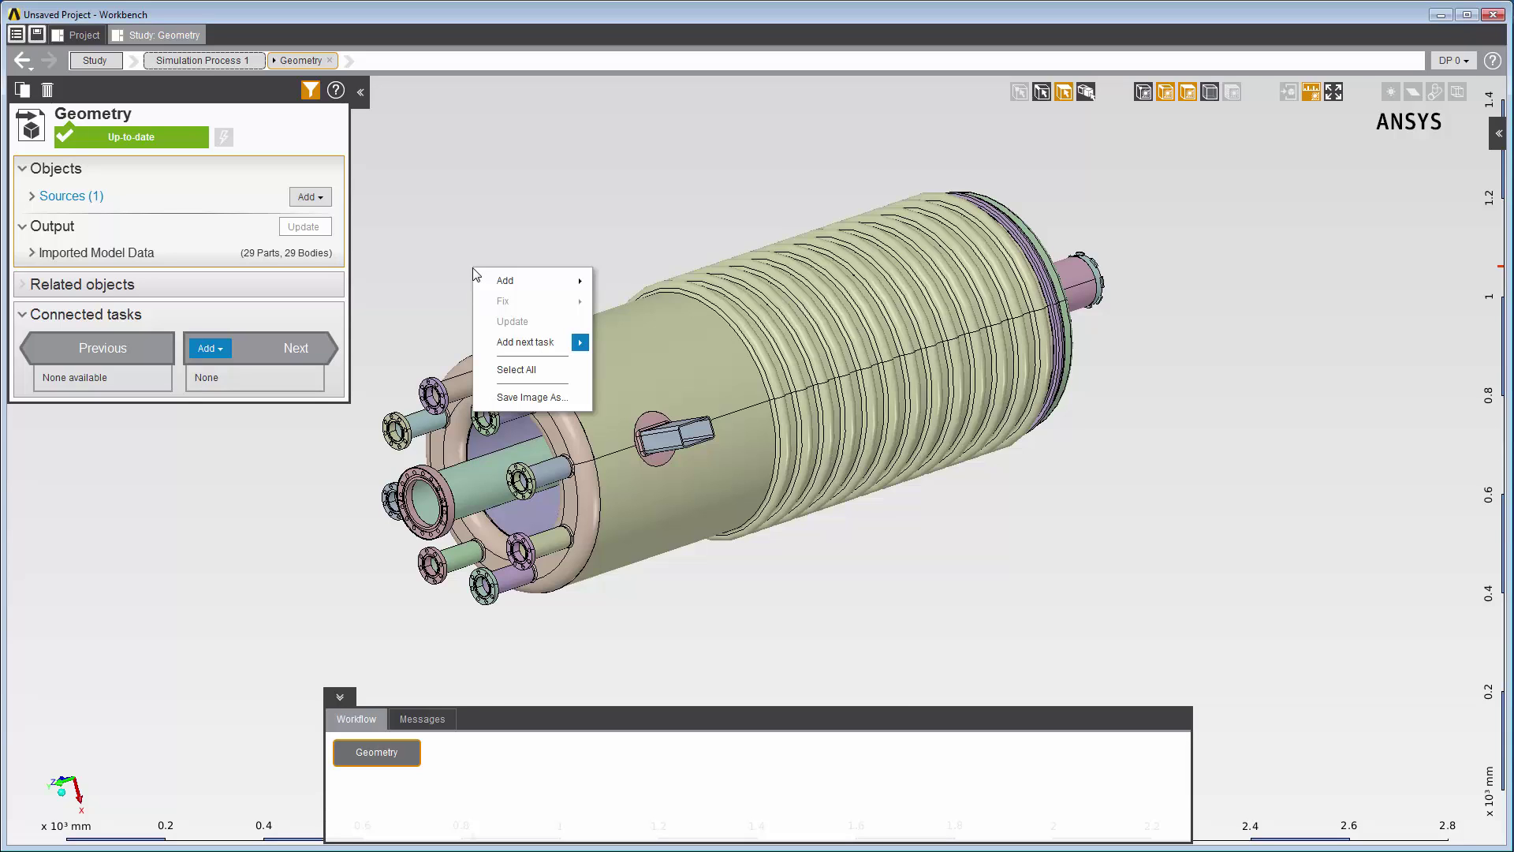
{"action": "mouse_move", "coordinate": [536, 343]}
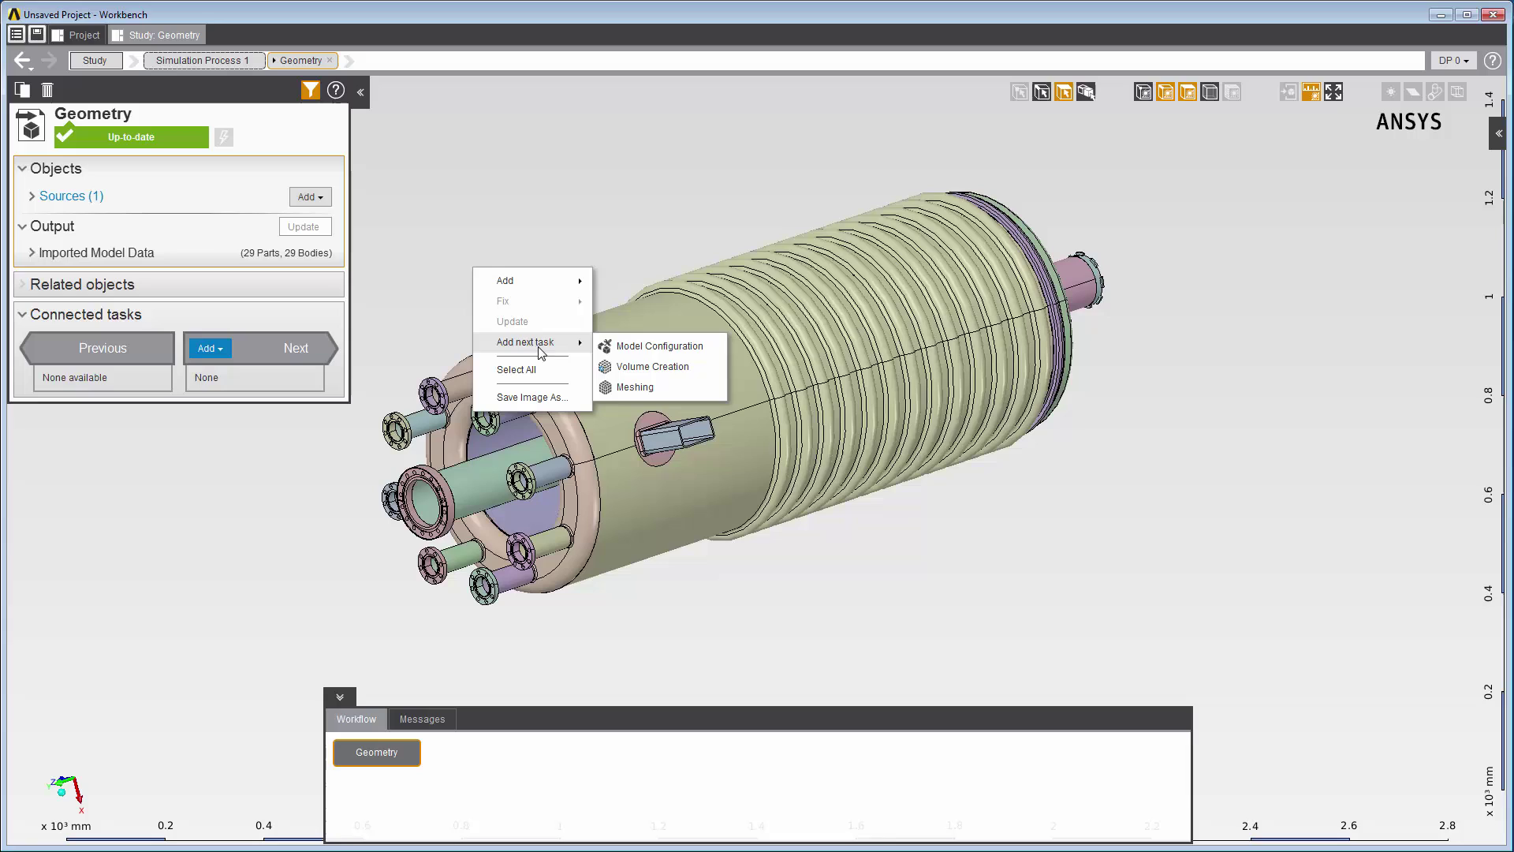
{"action": "left_click", "coordinate": [709, 372]}
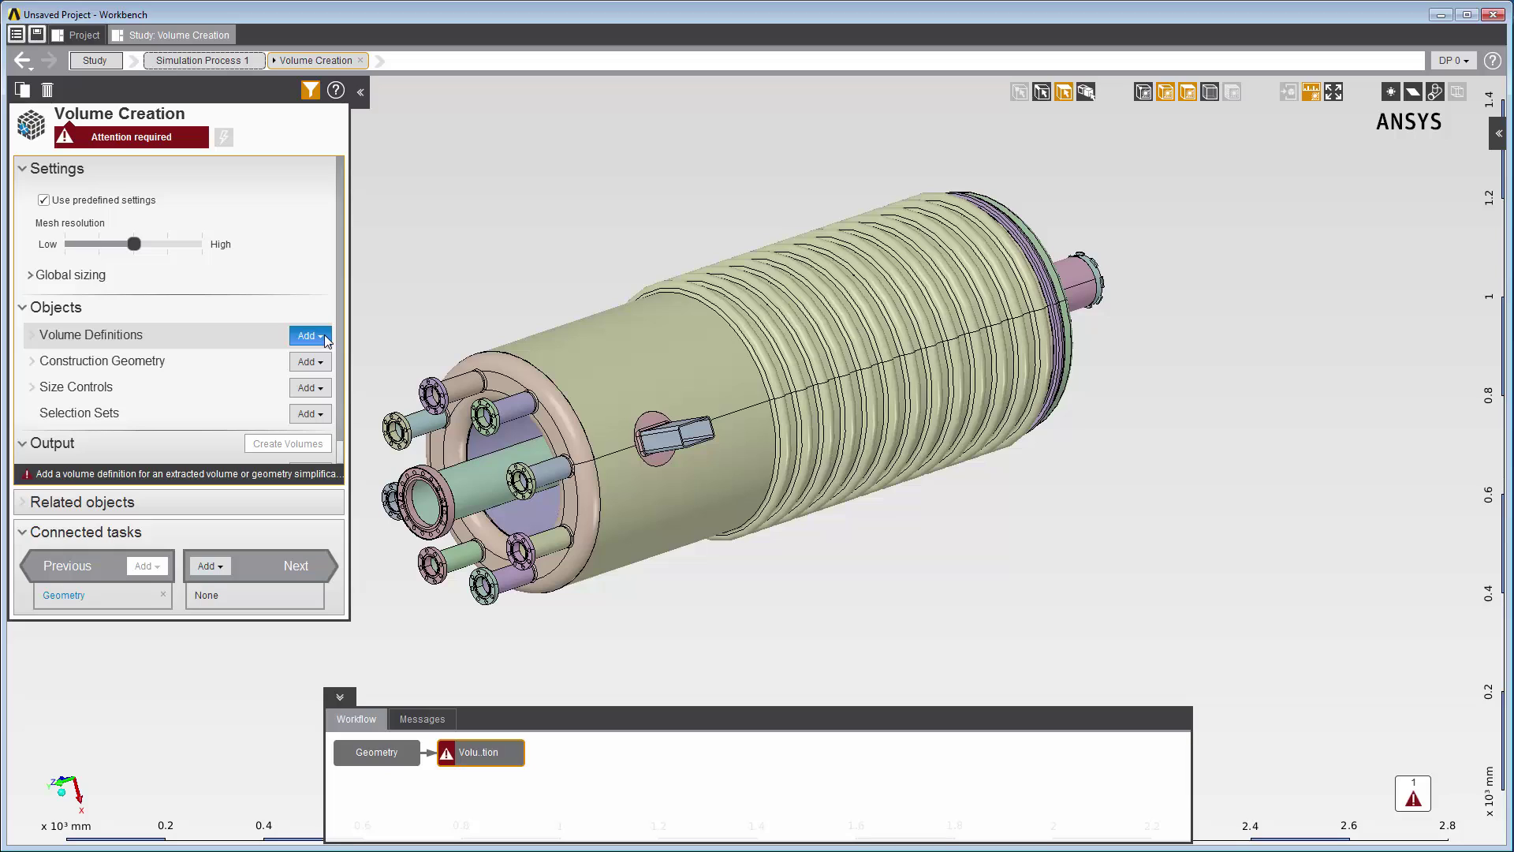
Step: Add an Extracted Volume definition to the Volume Creation task
{"action": "right_click", "coordinate": [436, 260]}
{"action": "mouse_move", "coordinate": [473, 272]}
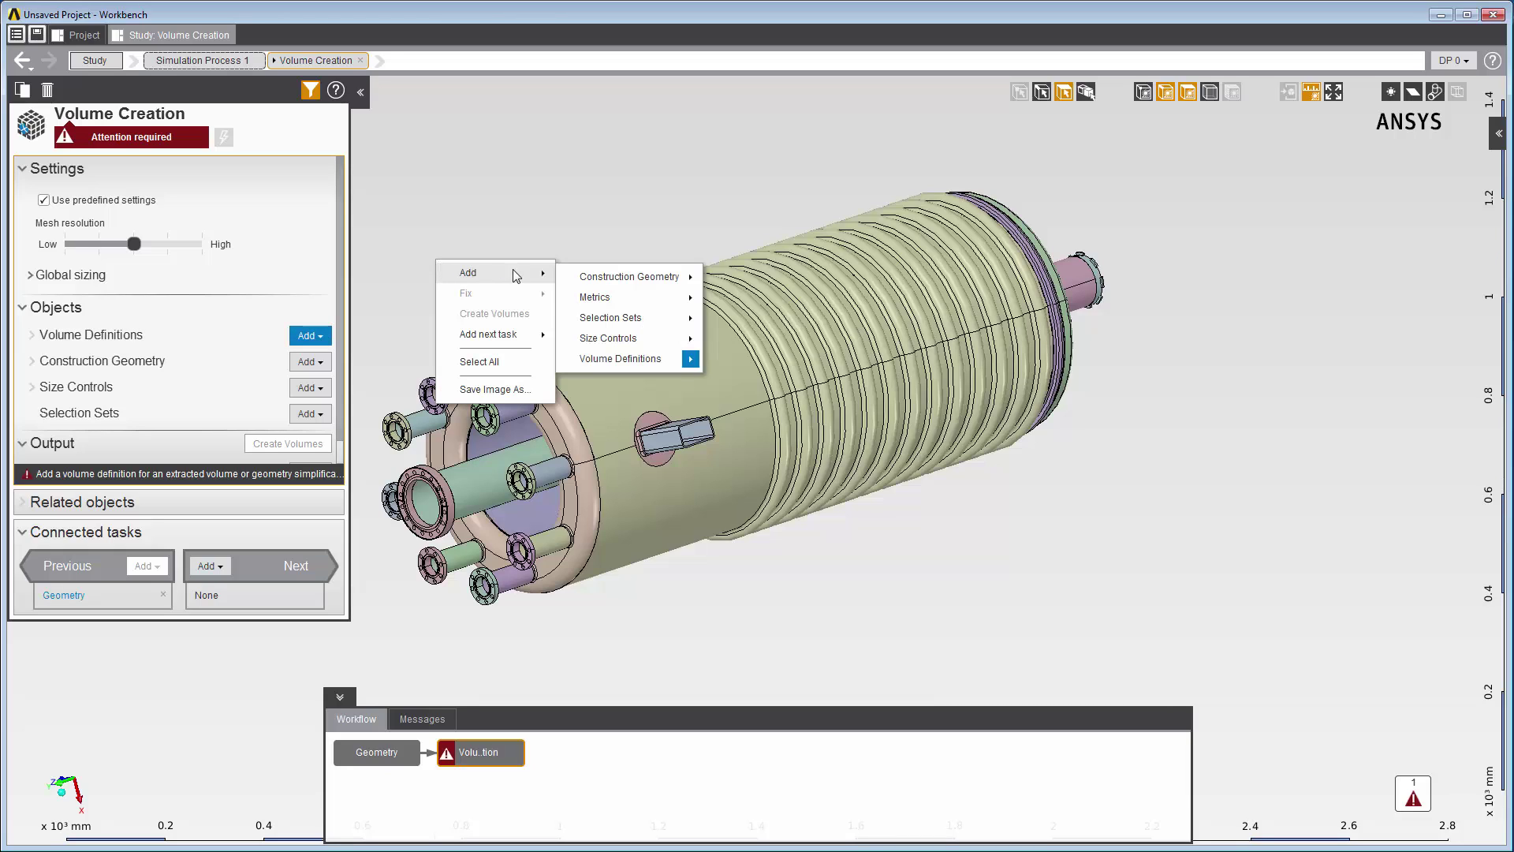
{"action": "mouse_move", "coordinate": [692, 360]}
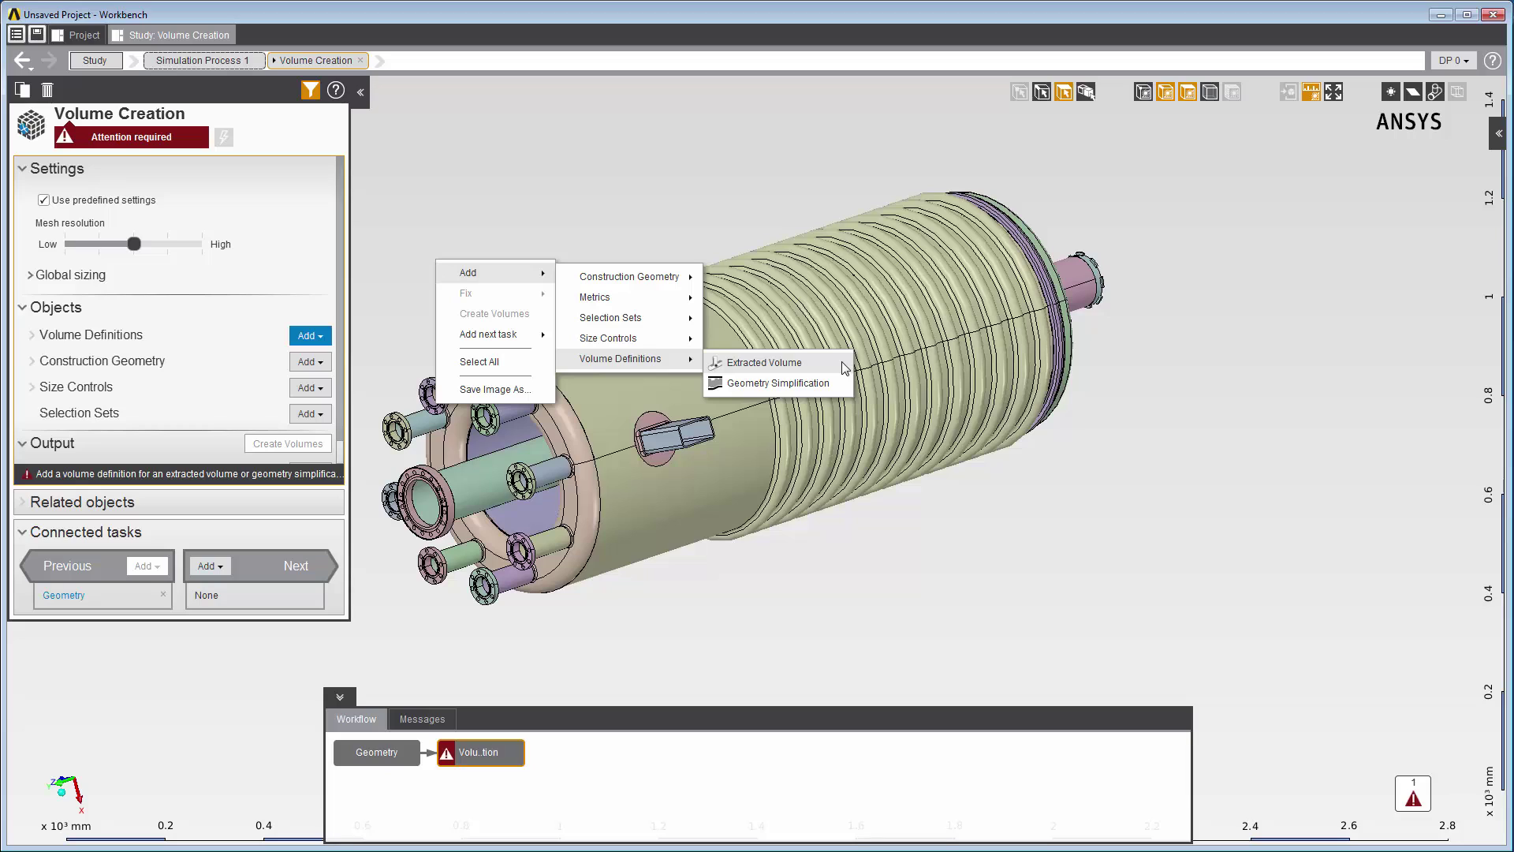
{"action": "left_click", "coordinate": [842, 365]}
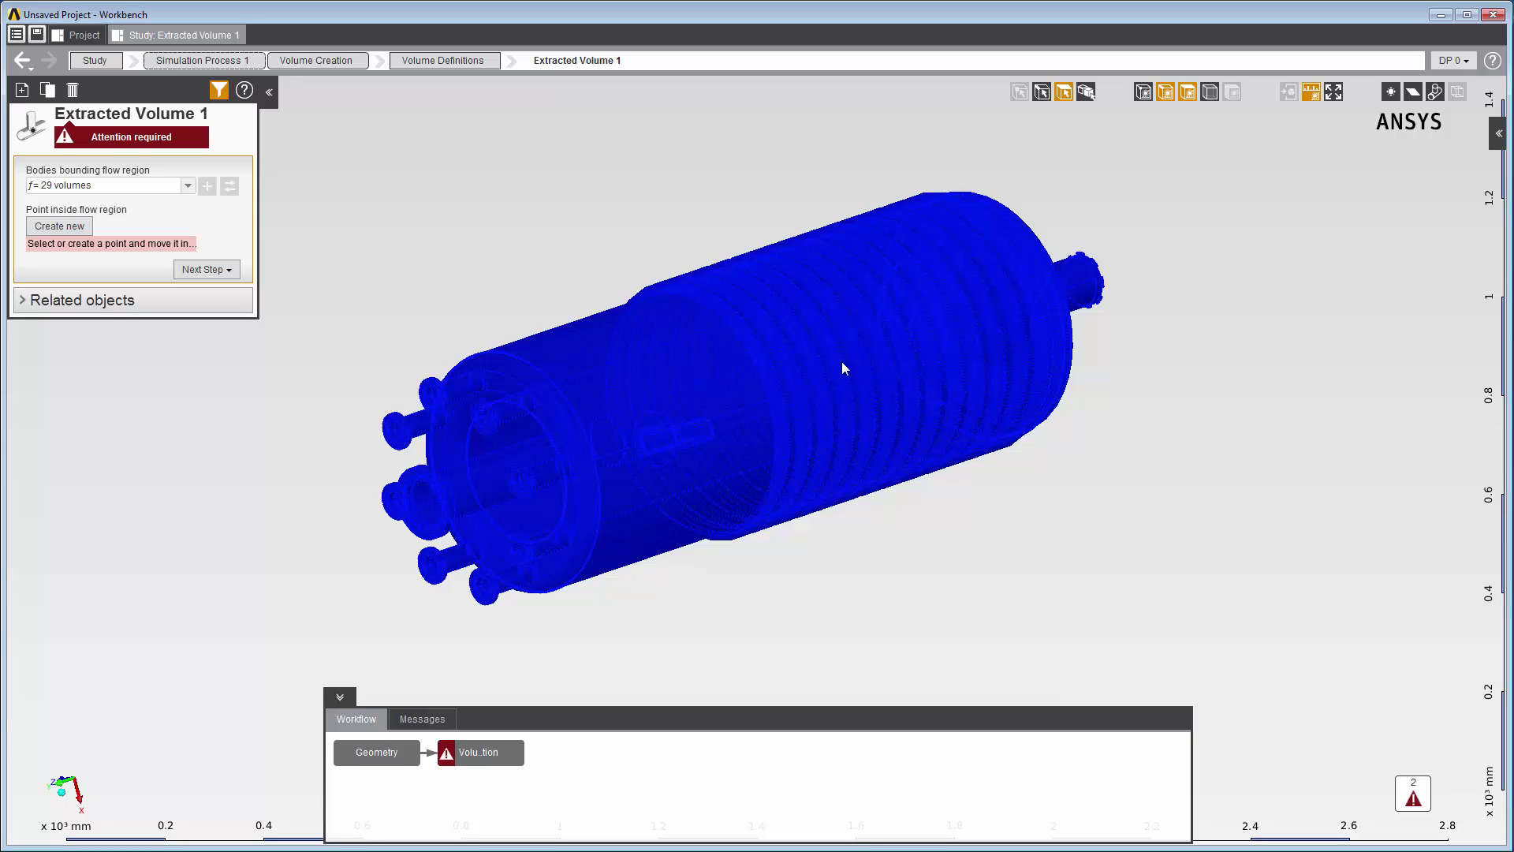
Step: Create Point 1 at the nozzle face's centroid as the point inside the flow region
{"action": "left_click", "coordinate": [1073, 287]}
{"action": "left_click", "coordinate": [47, 229]}
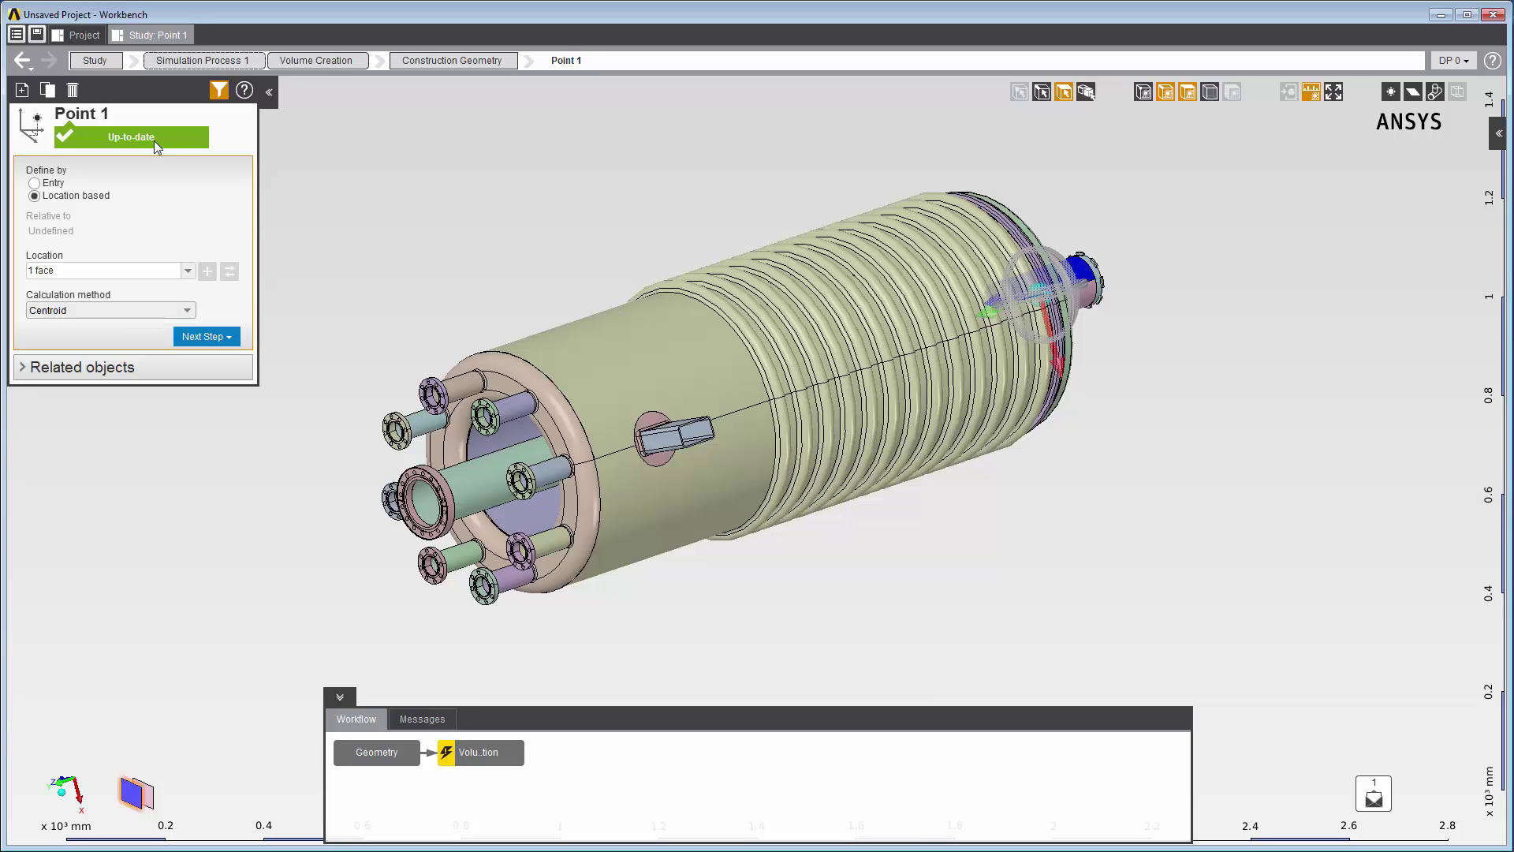
Step: Add a Capping Surface construction object to close the model's openings
{"action": "right_click", "coordinate": [366, 227]}
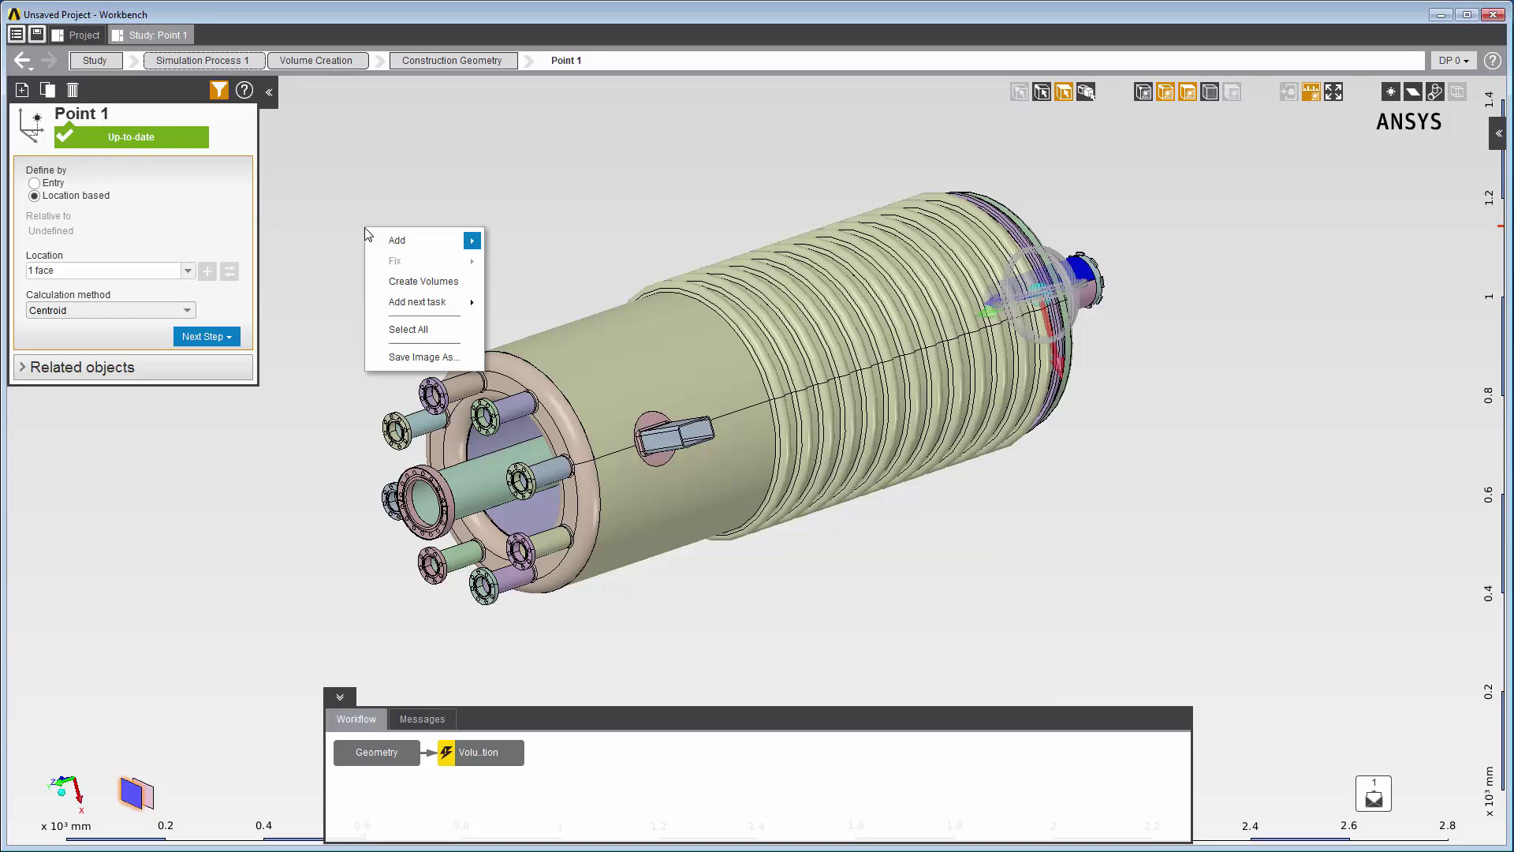
{"action": "mouse_move", "coordinate": [406, 247]}
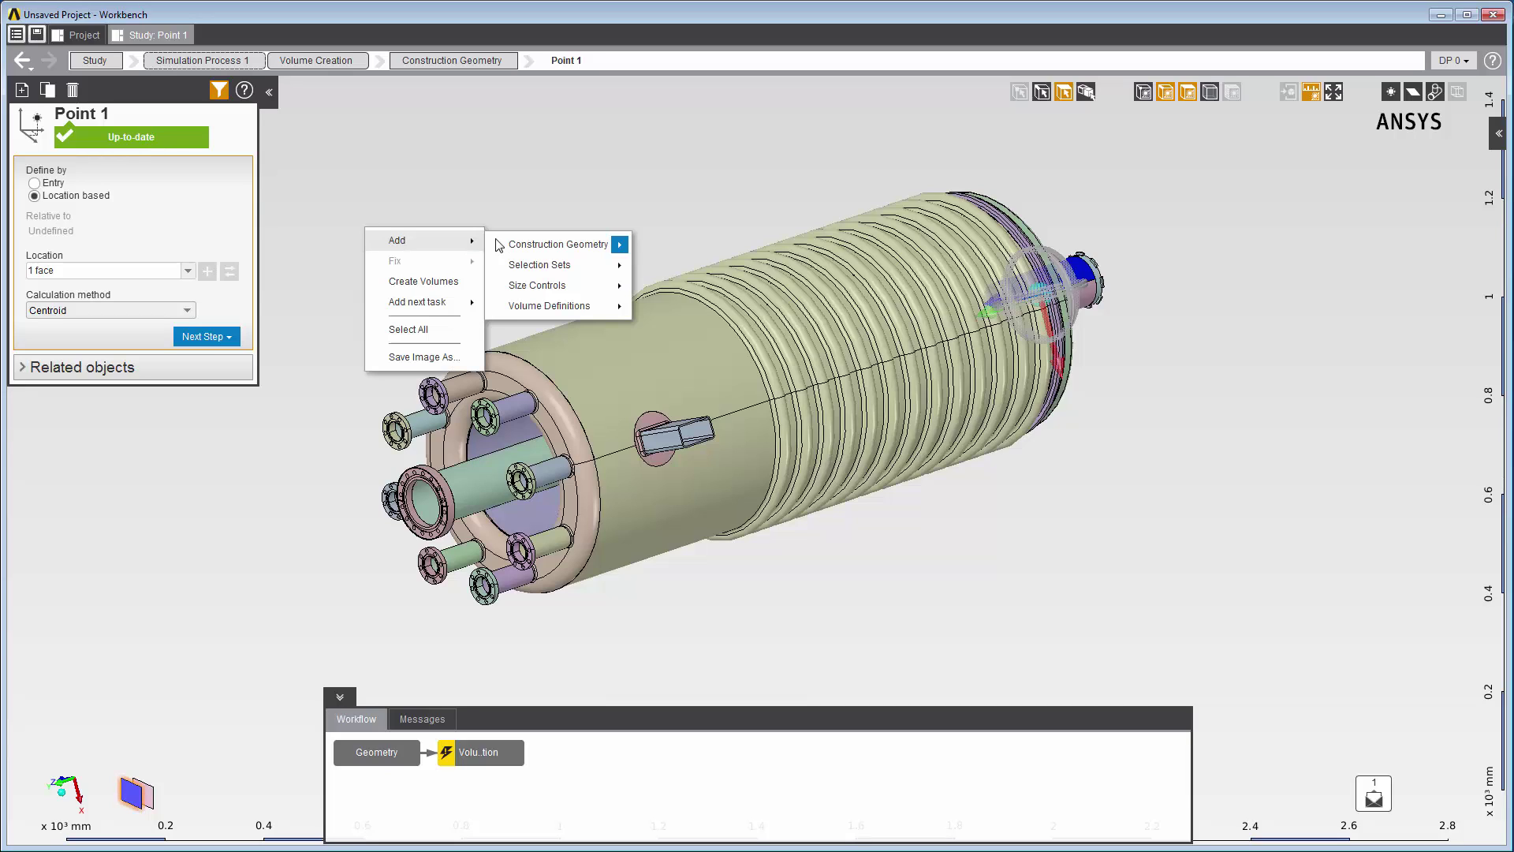
{"action": "mouse_move", "coordinate": [552, 245]}
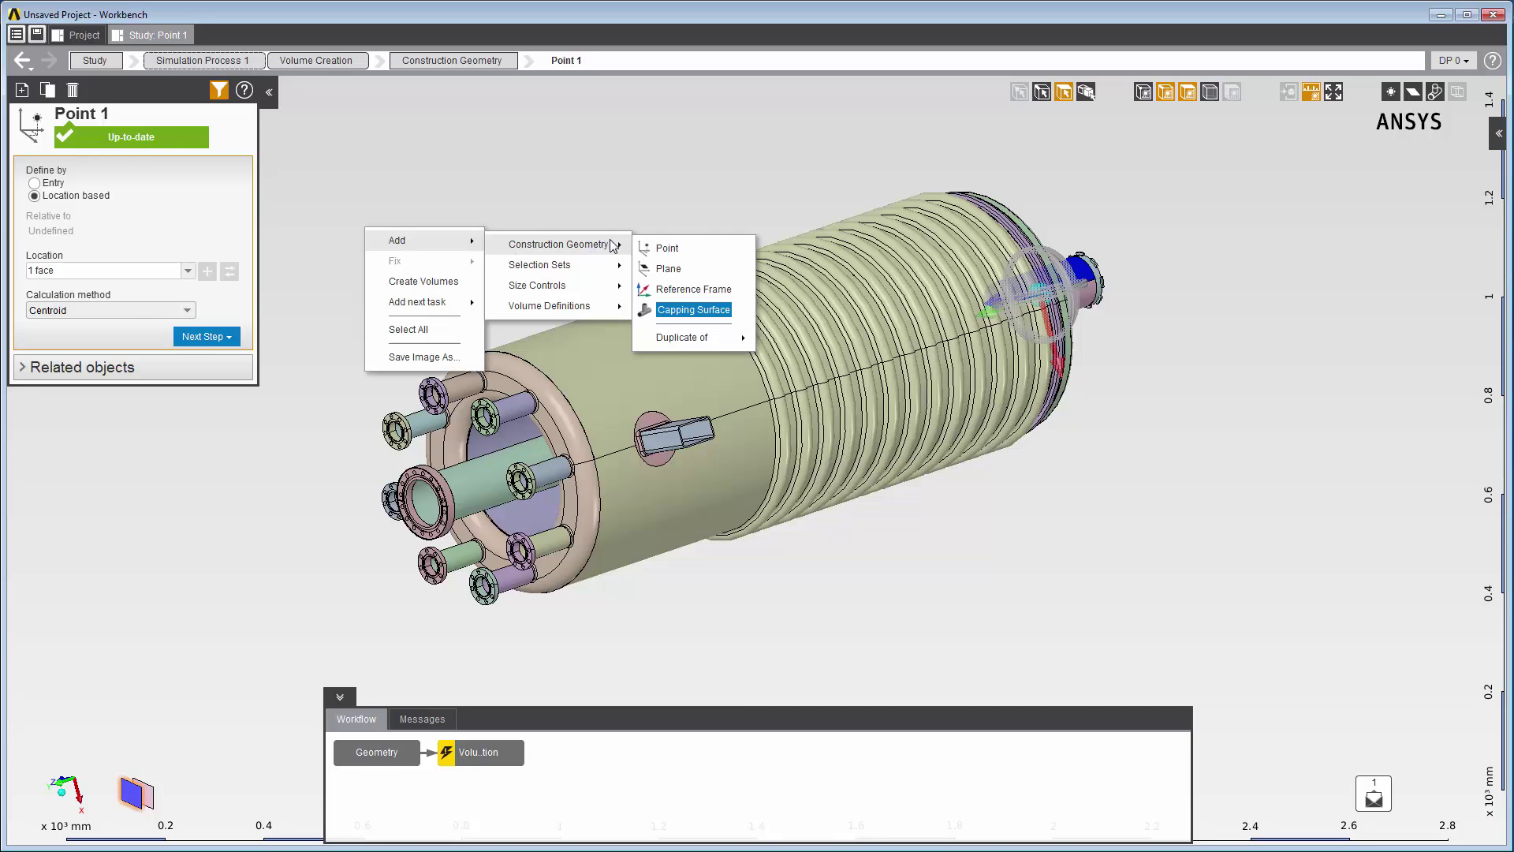
{"action": "left_click", "coordinate": [741, 316]}
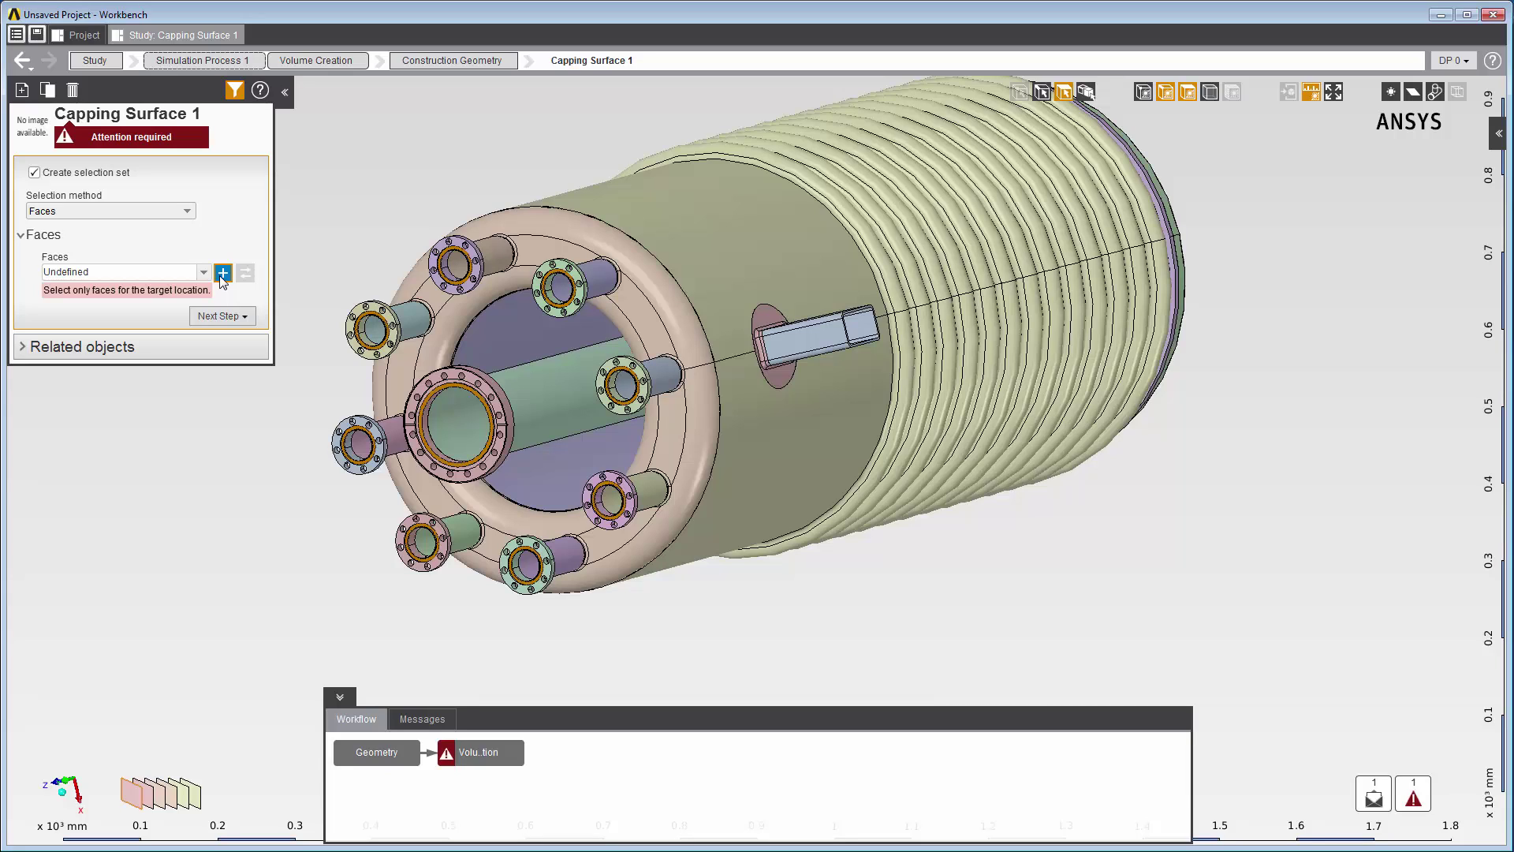
Step: Cap the nozzle openings, rectangular port end and far pipe end, 11 faces in total
{"action": "left_click", "coordinate": [223, 273]}
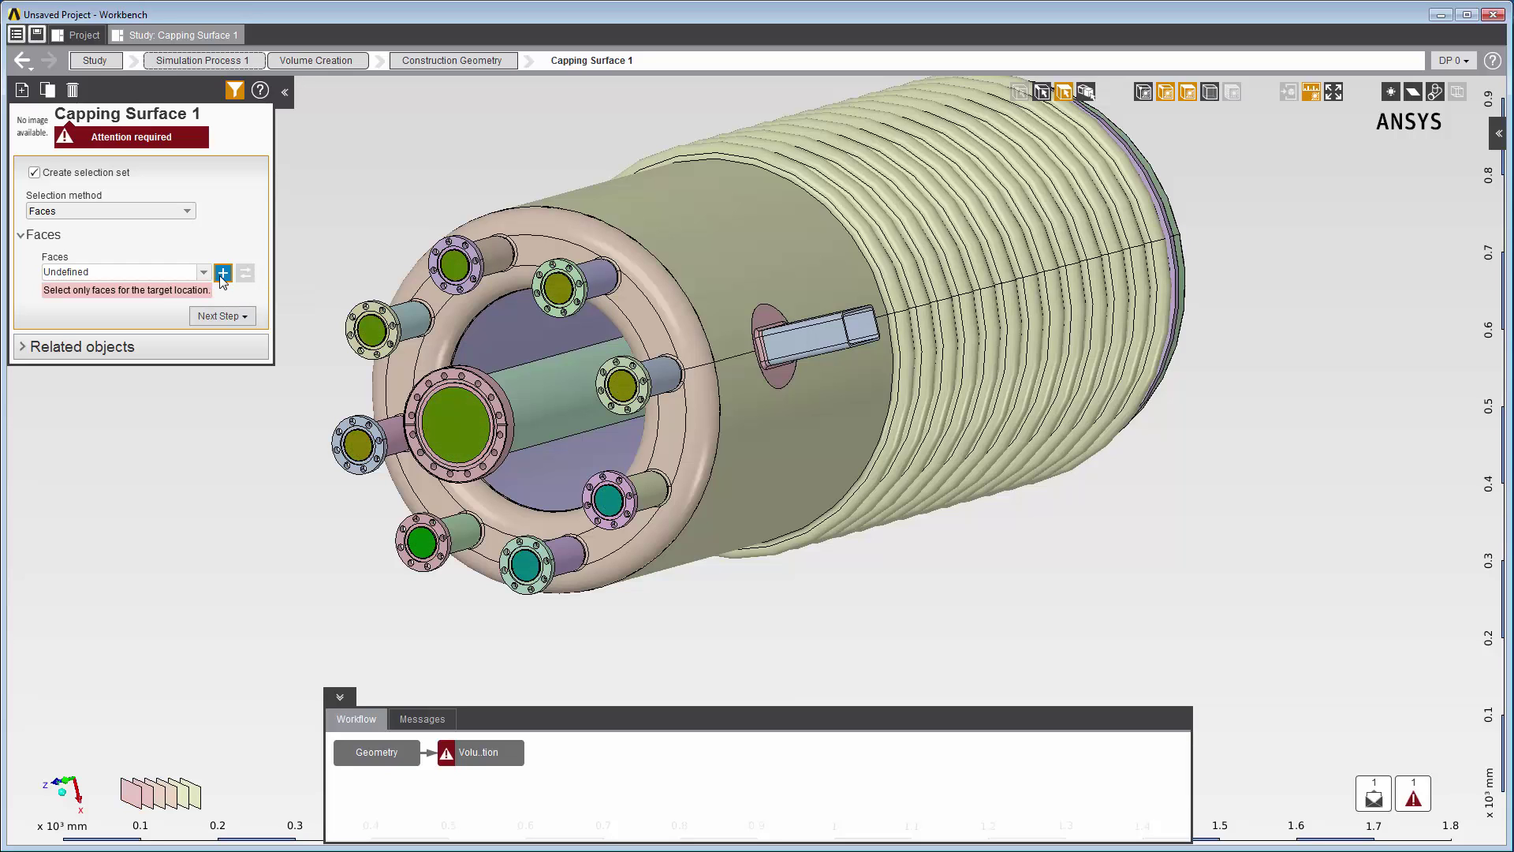
{"action": "scroll", "coordinate": [836, 342], "scroll_direction": "up", "scroll_amount": 2}
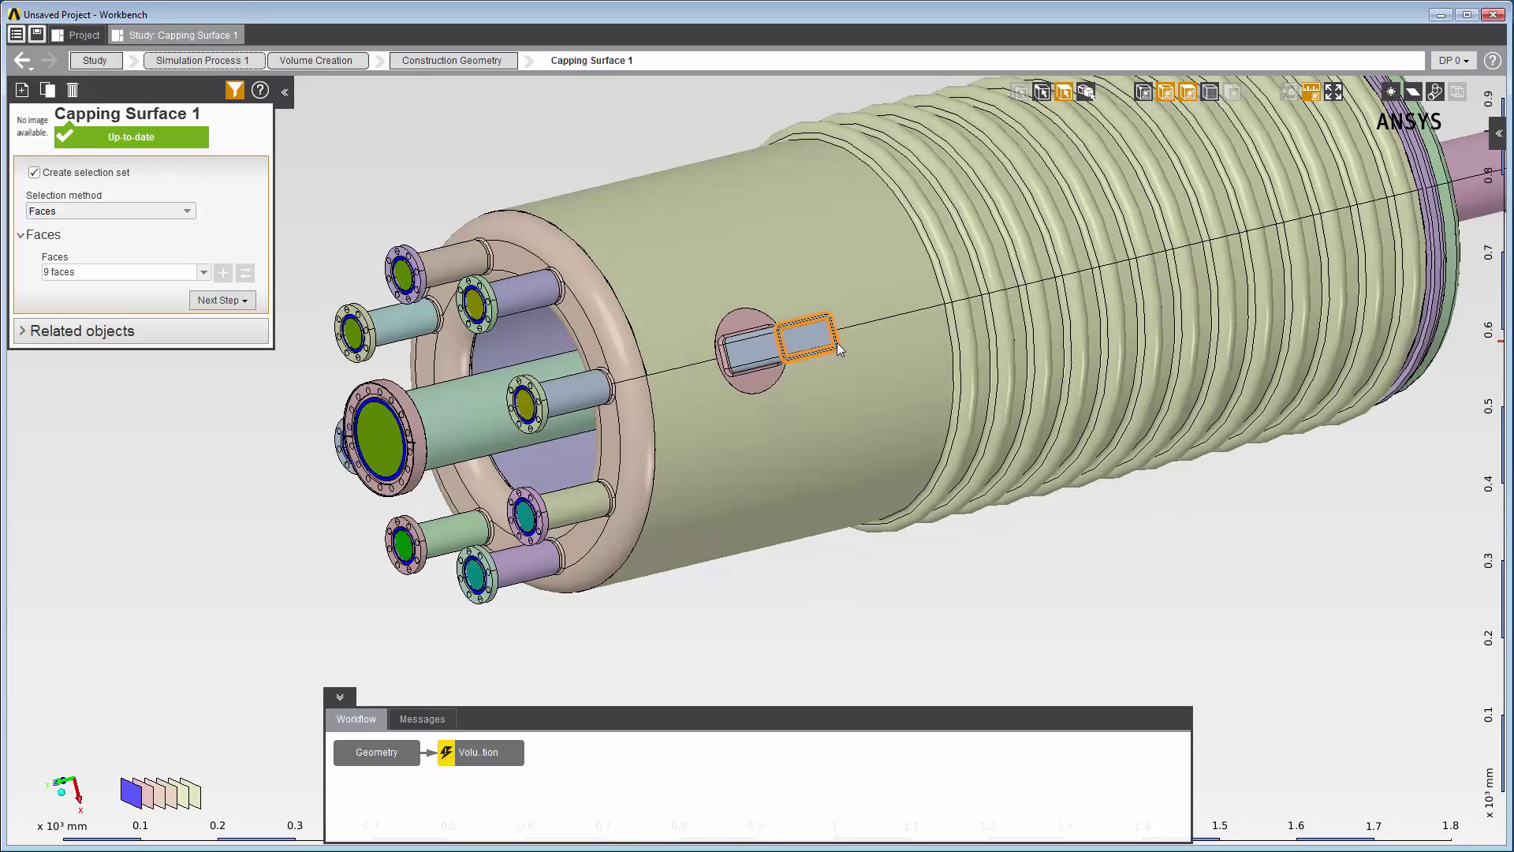
{"action": "left_click", "coordinate": [836, 342]}
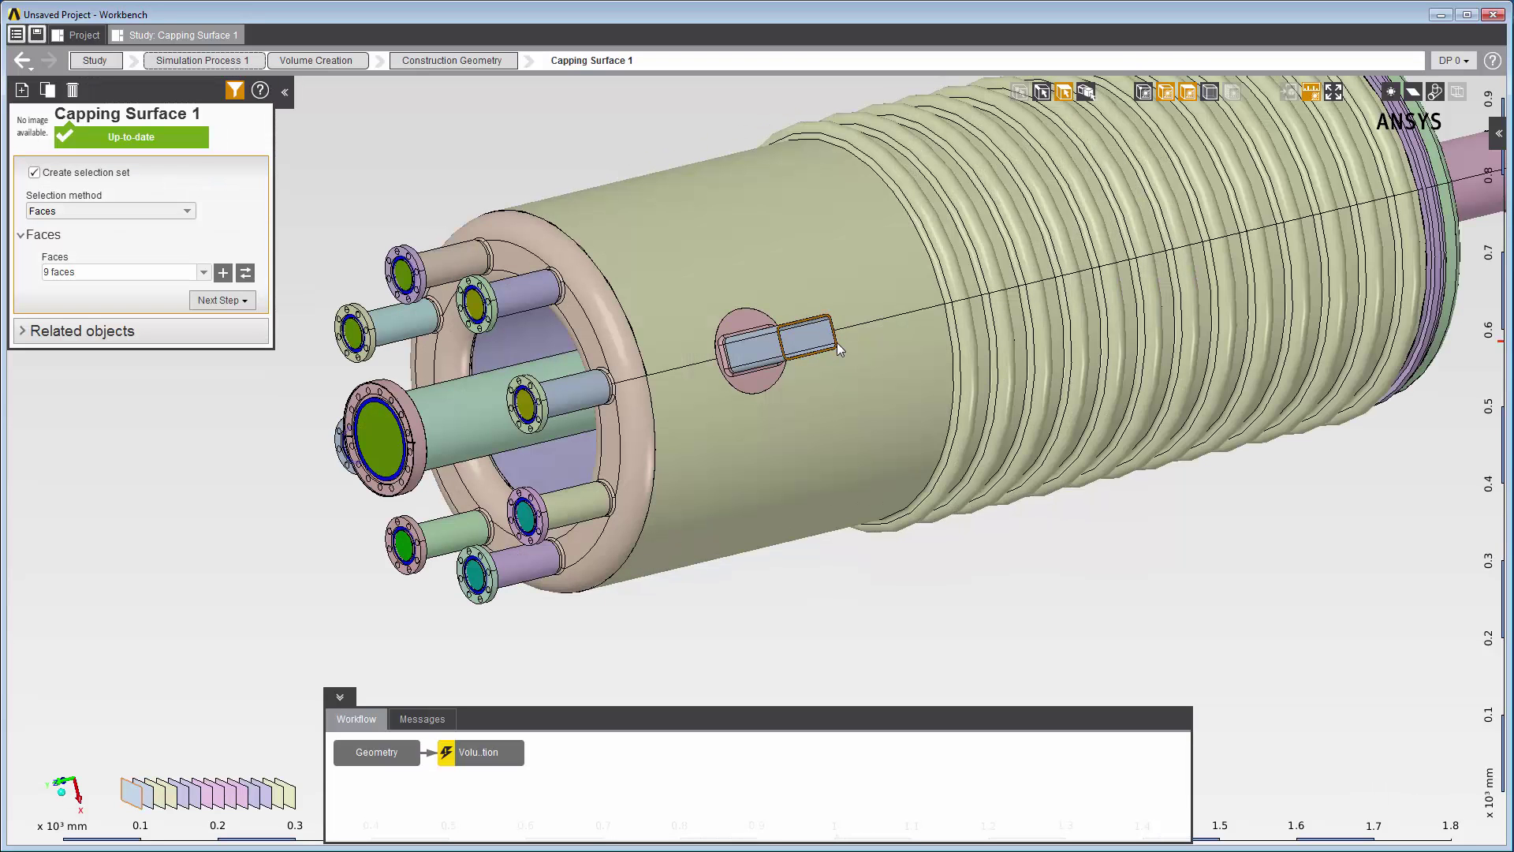
{"action": "left_click", "coordinate": [222, 273]}
{"action": "middle_click_drag", "start_coordinate": [804, 339], "coordinate": [1055, 400]}
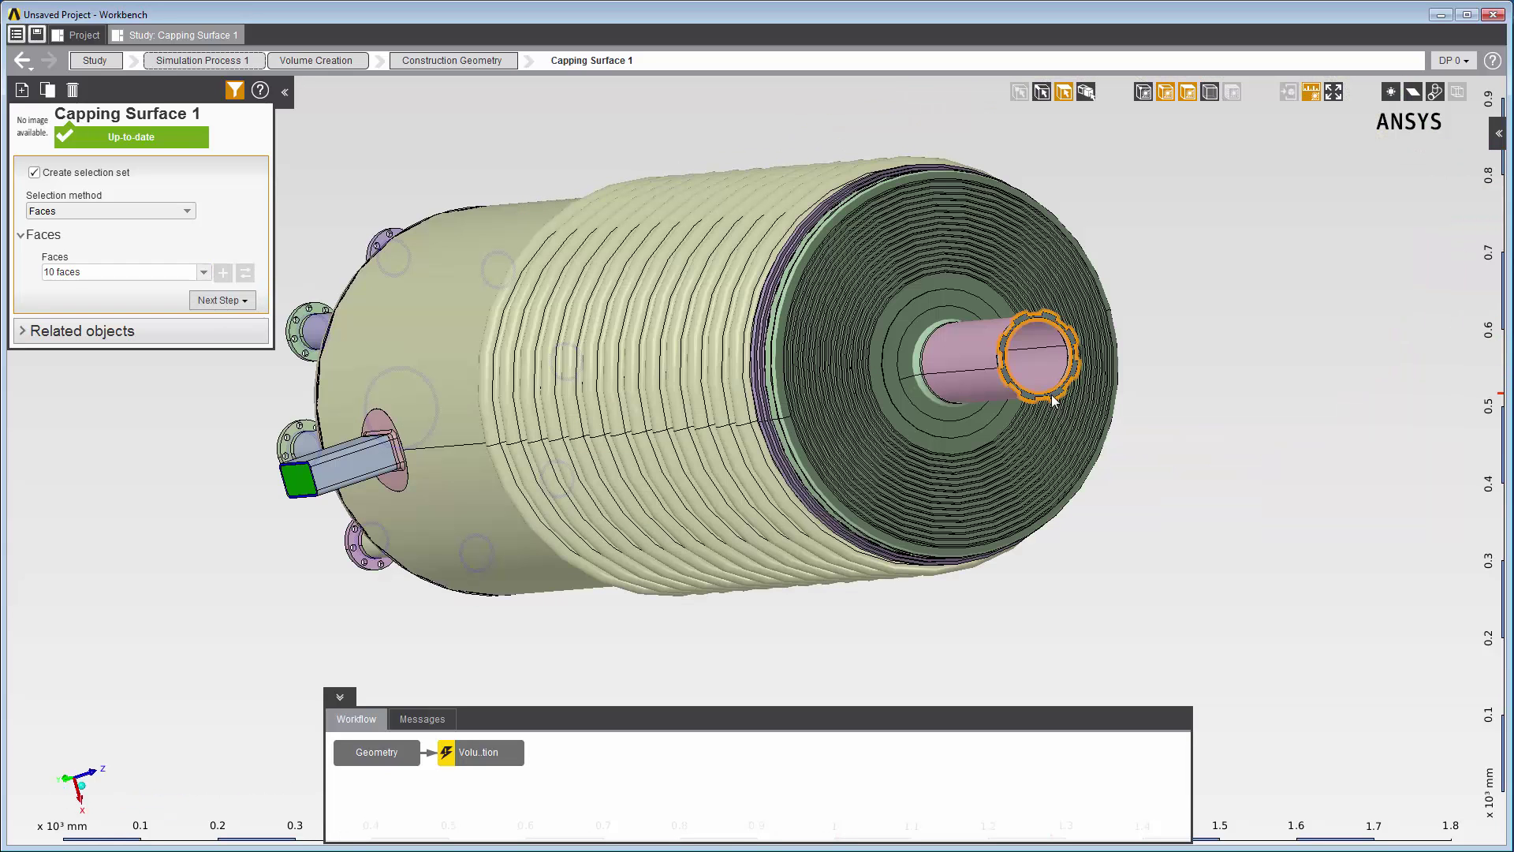
{"action": "left_click", "coordinate": [1055, 400]}
{"action": "left_click", "coordinate": [222, 273]}
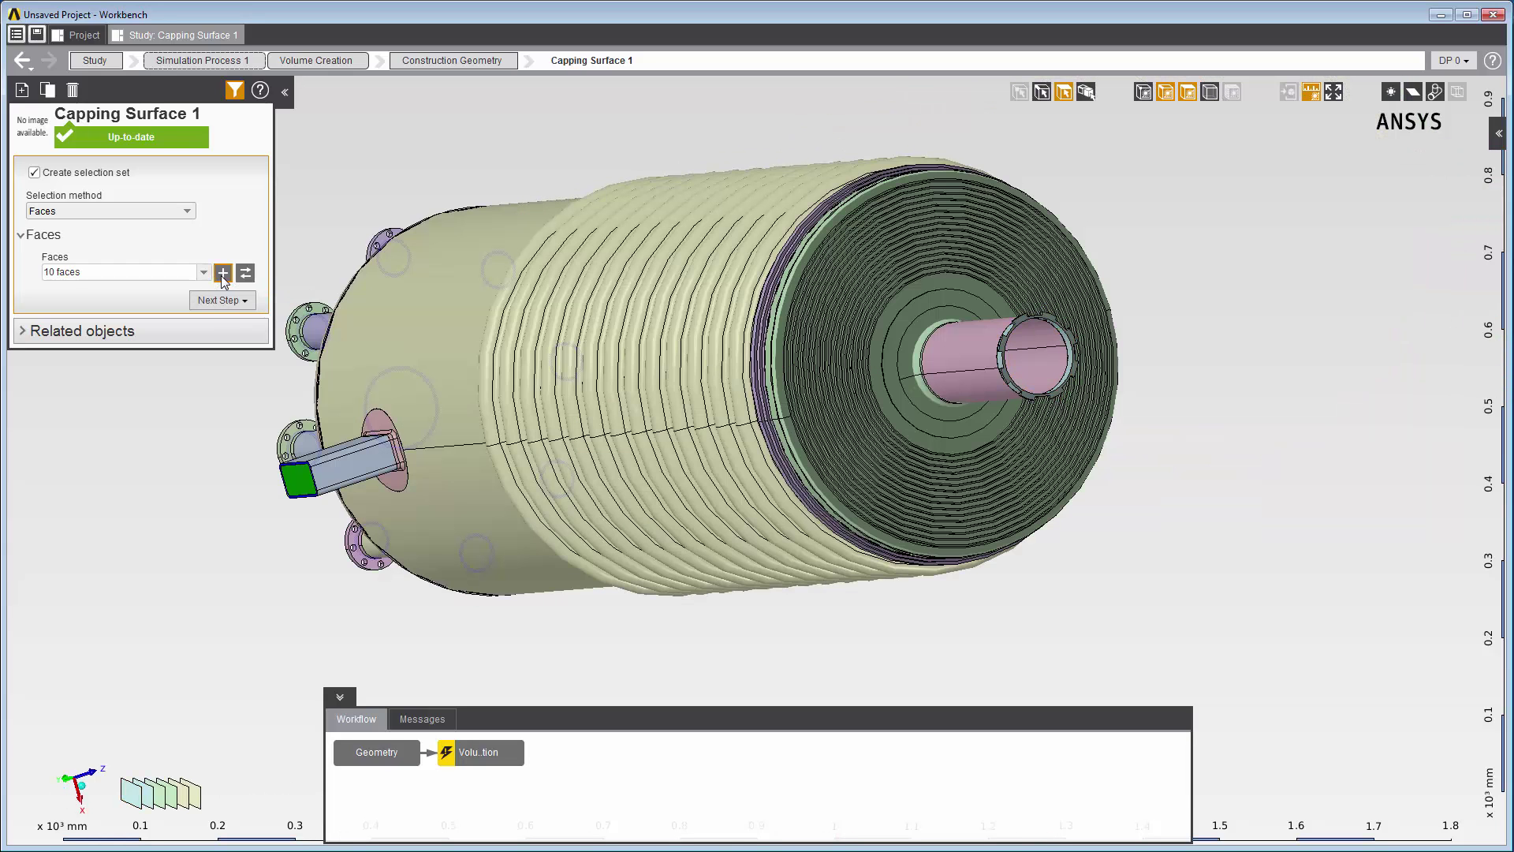
{"action": "left_click", "coordinate": [501, 755]}
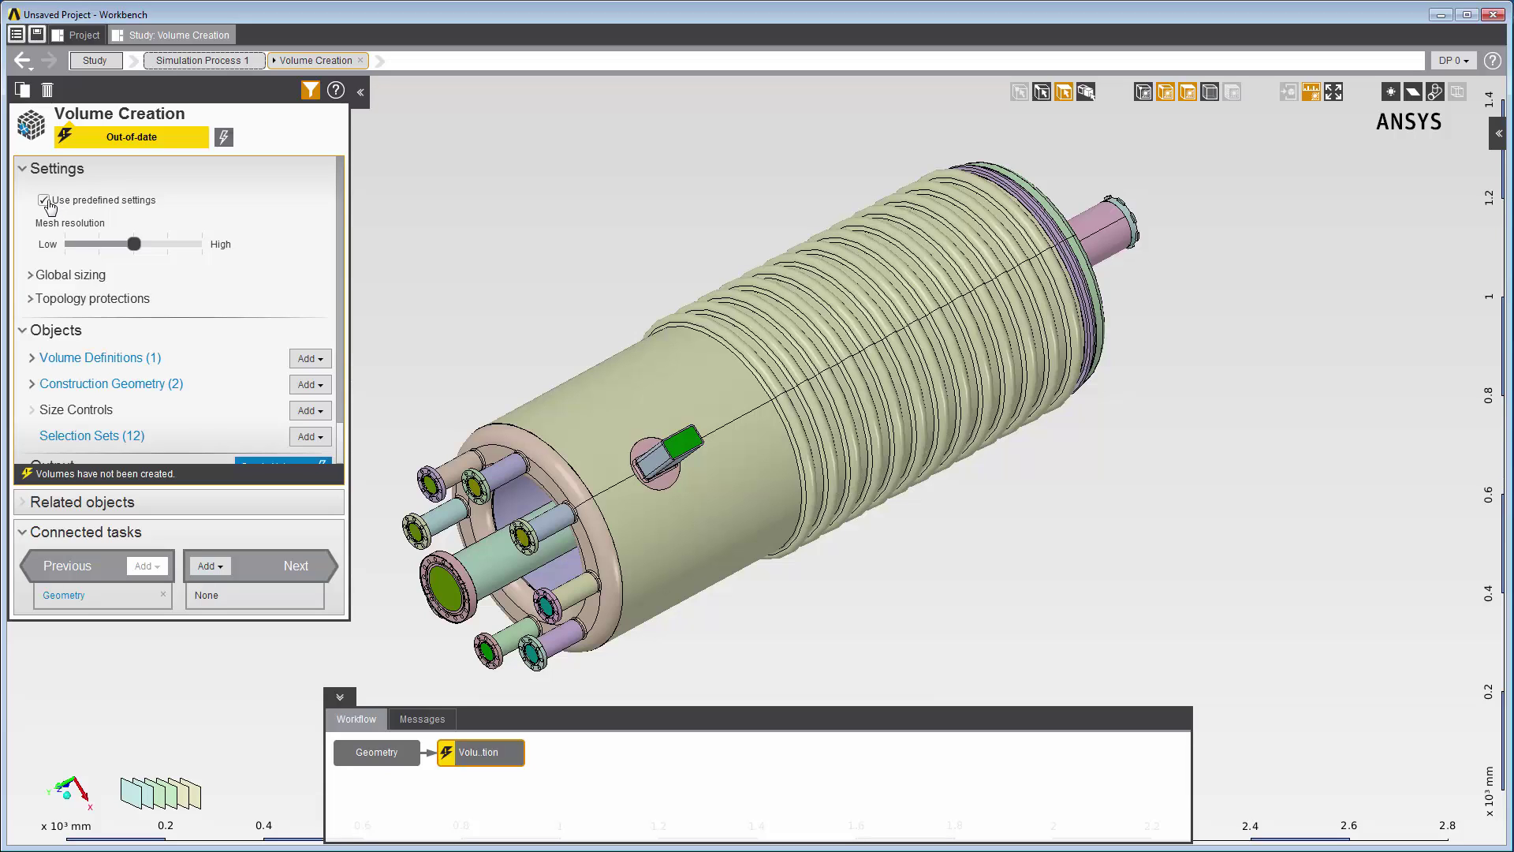
Step: Turn off predefined mesh settings and show global sizing (curvature and proximity, 1.5771 mm minimum)
{"action": "left_click", "coordinate": [45, 201]}
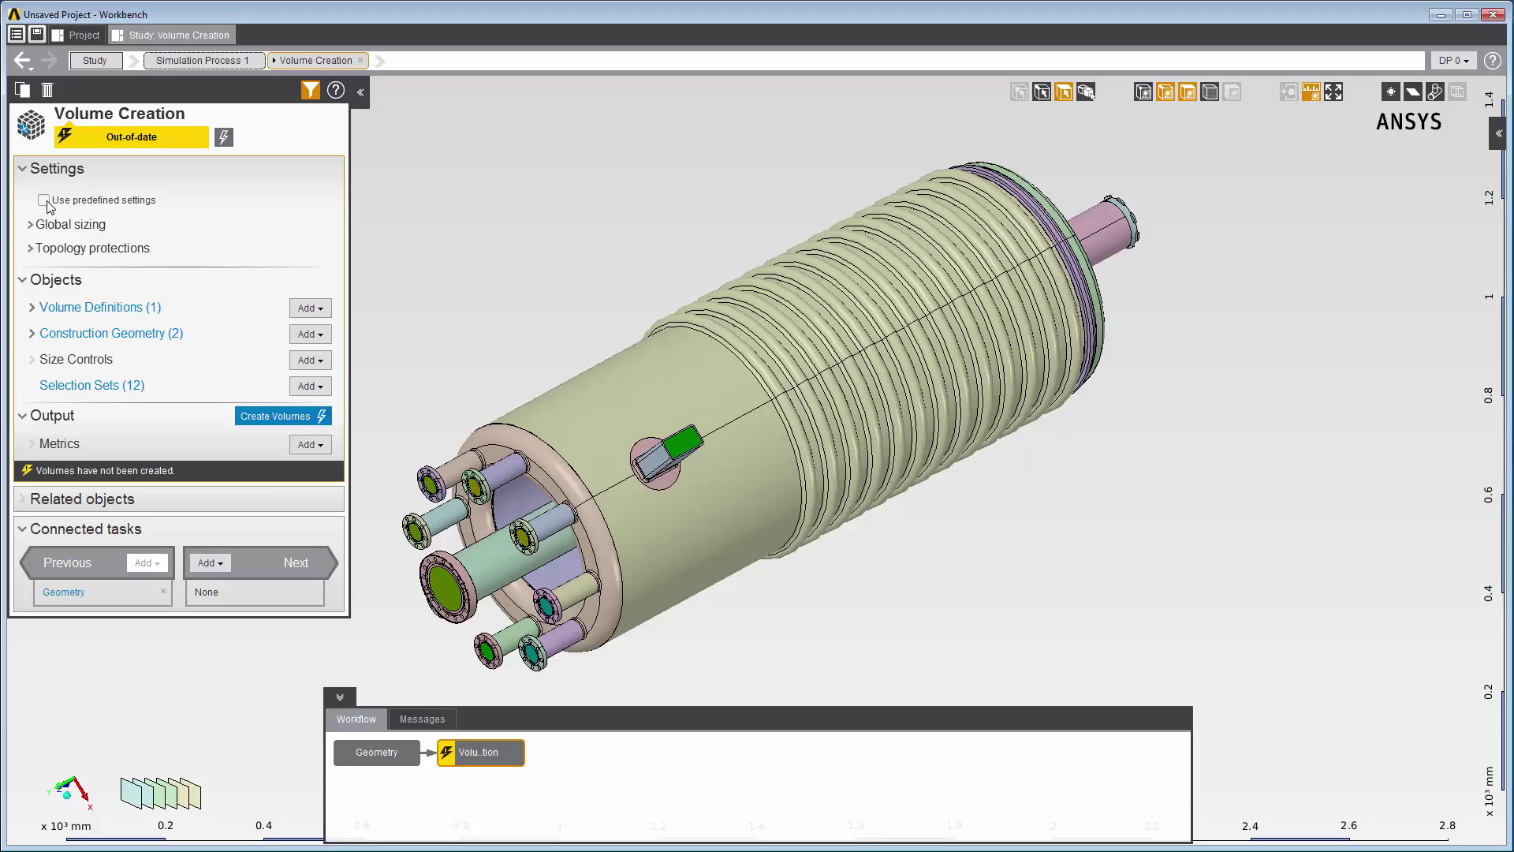
{"action": "left_click", "coordinate": [32, 225]}
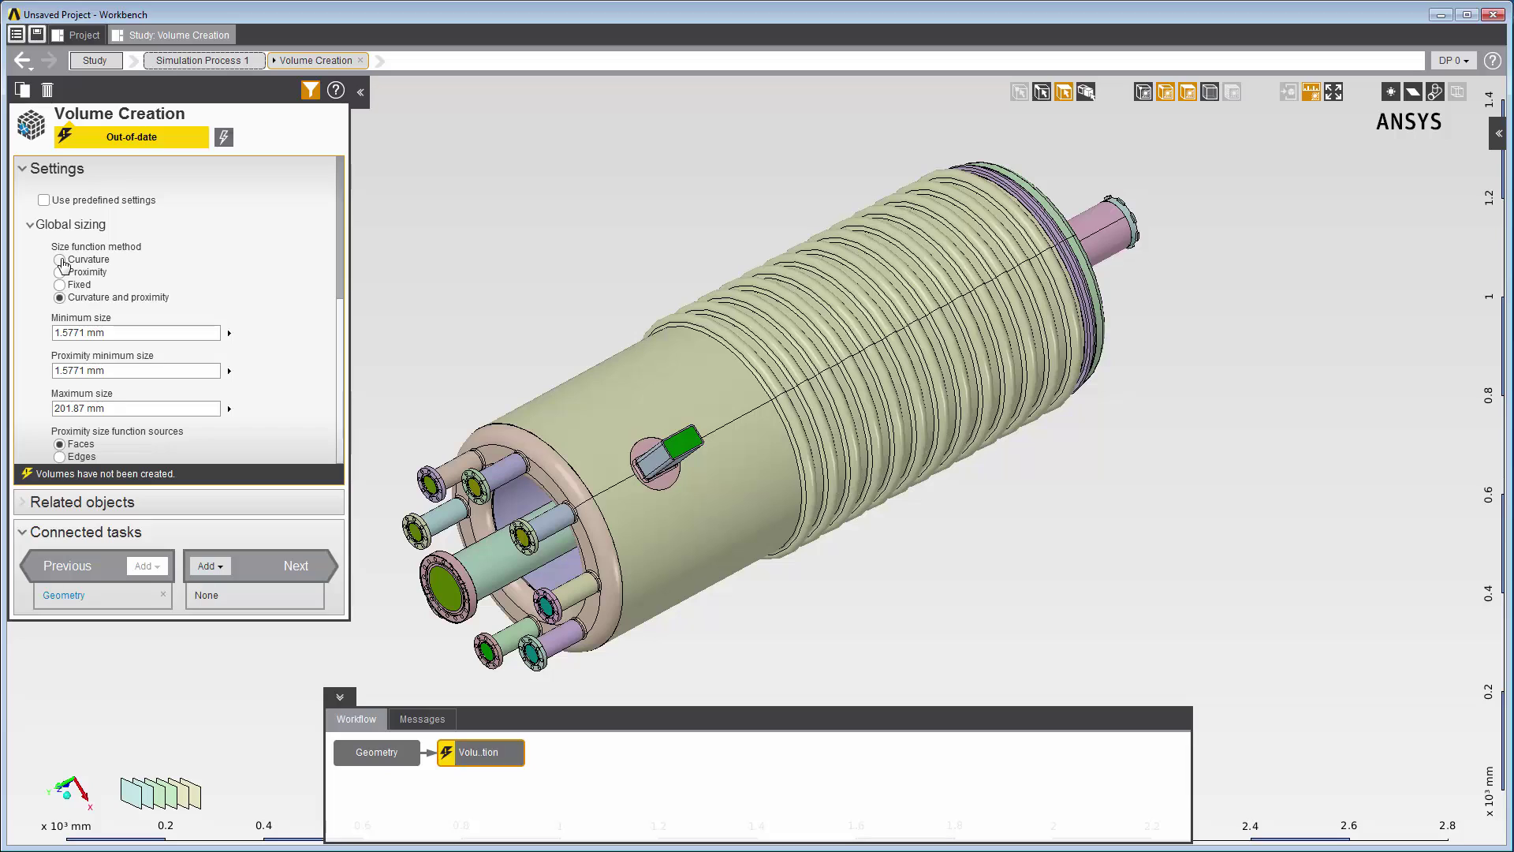
Step: Create the flow volume with Curvature sizing, 2.5 mm minimum and 10 mm maximum size
{"action": "left_click", "coordinate": [60, 260]}
{"action": "left_click", "coordinate": [94, 332]}
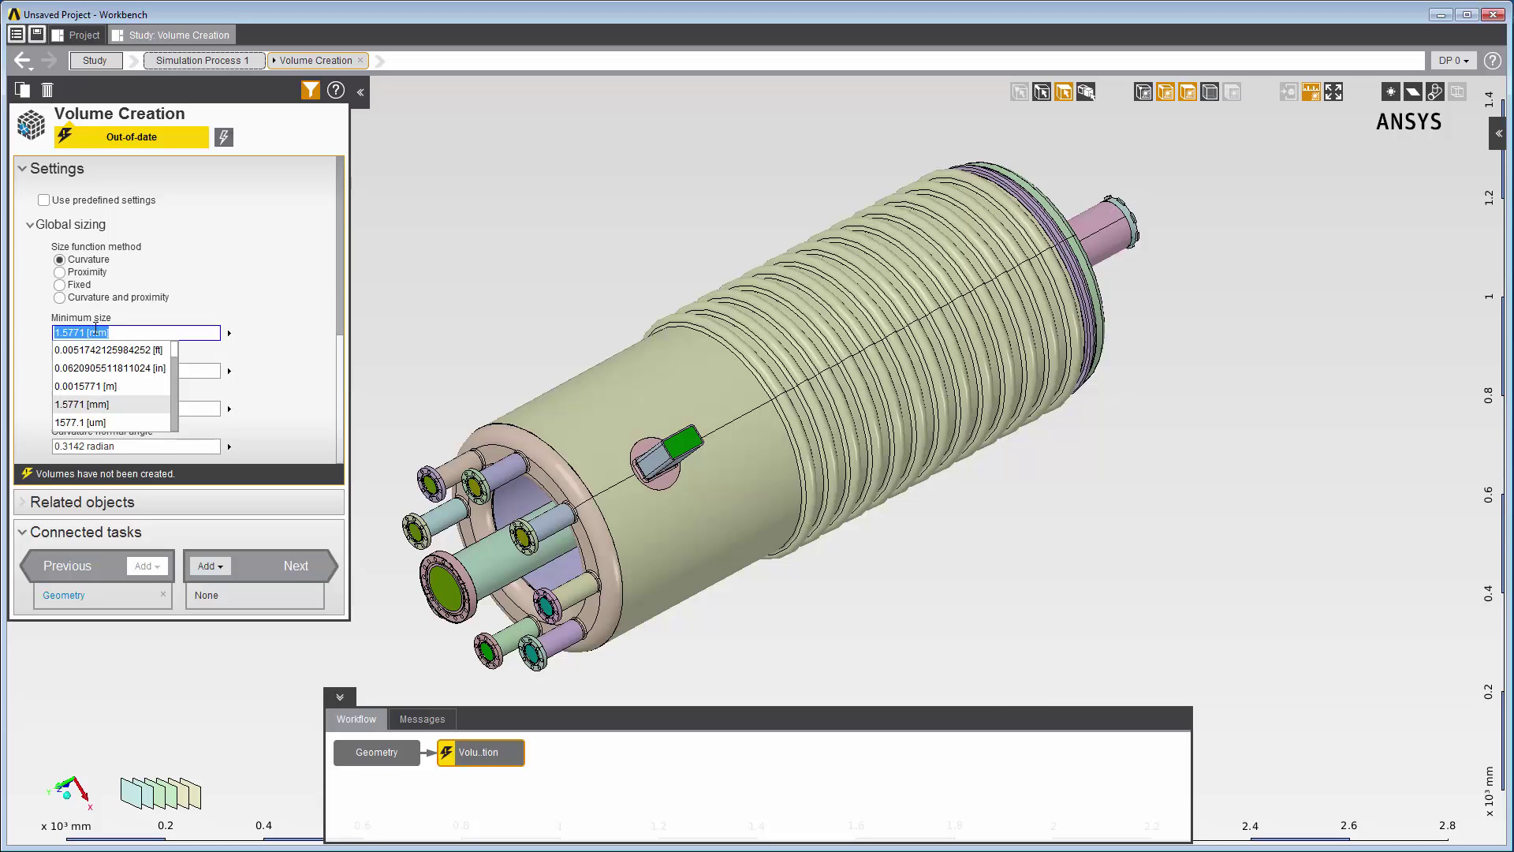
{"action": "type", "text": "2.5"}
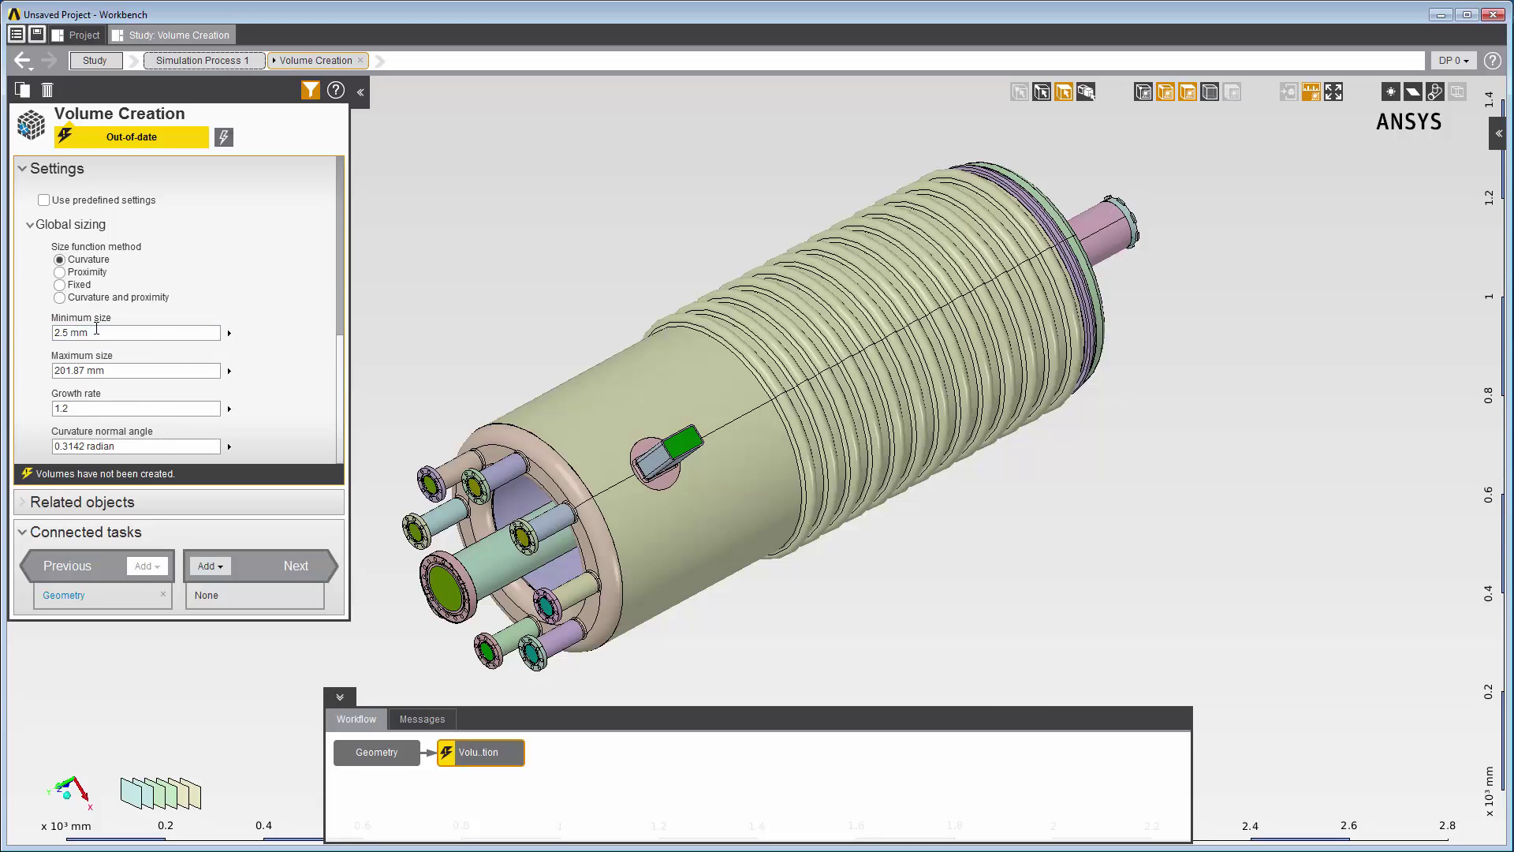
{"action": "left_click", "coordinate": [102, 370]}
{"action": "type", "text": "1"}
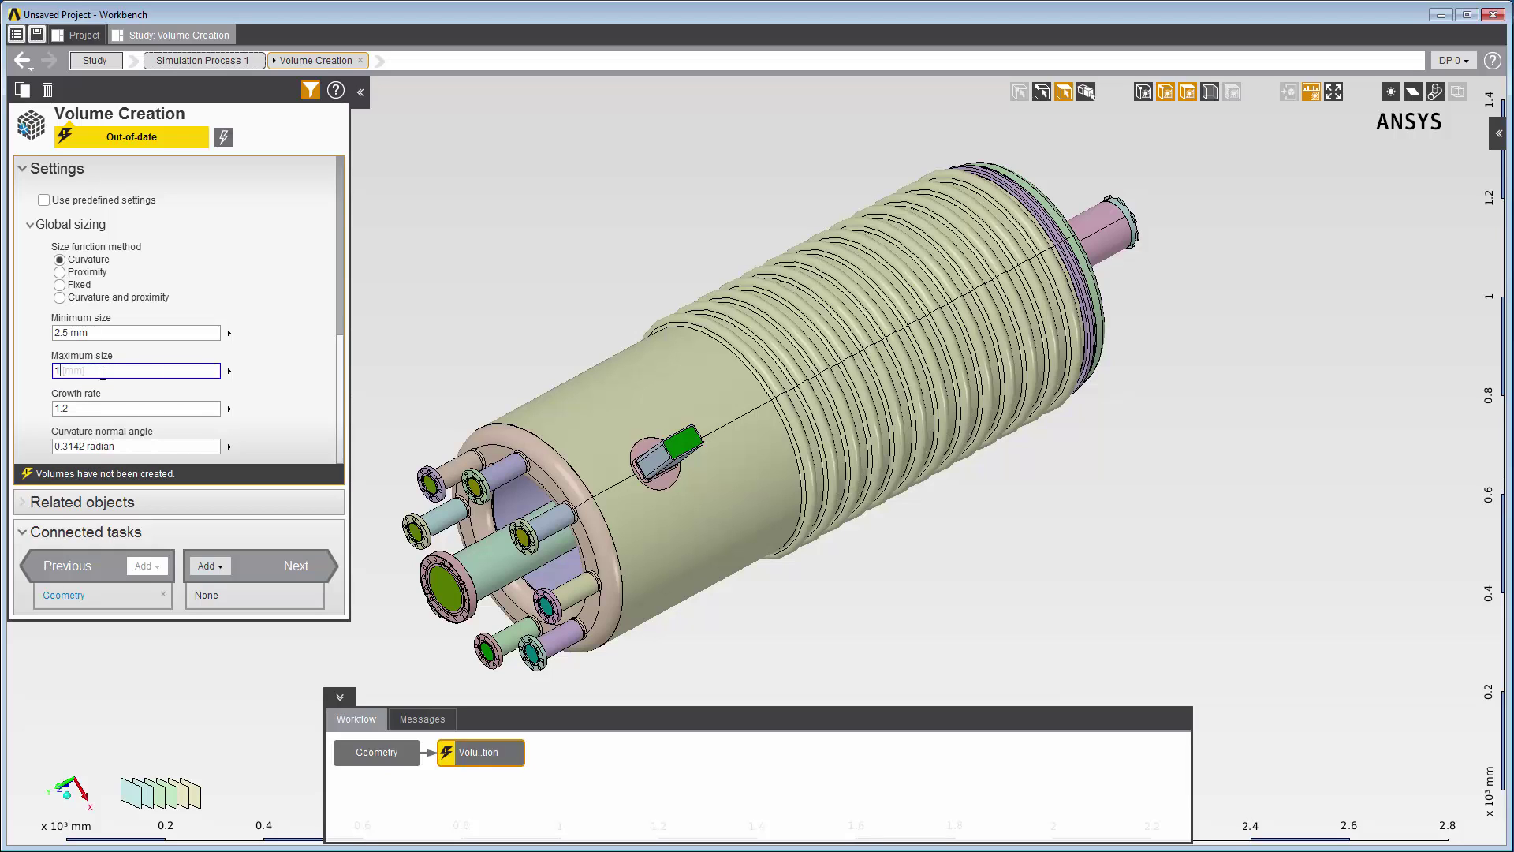
{"action": "type", "text": "0"}
{"action": "key", "text": "Return"}
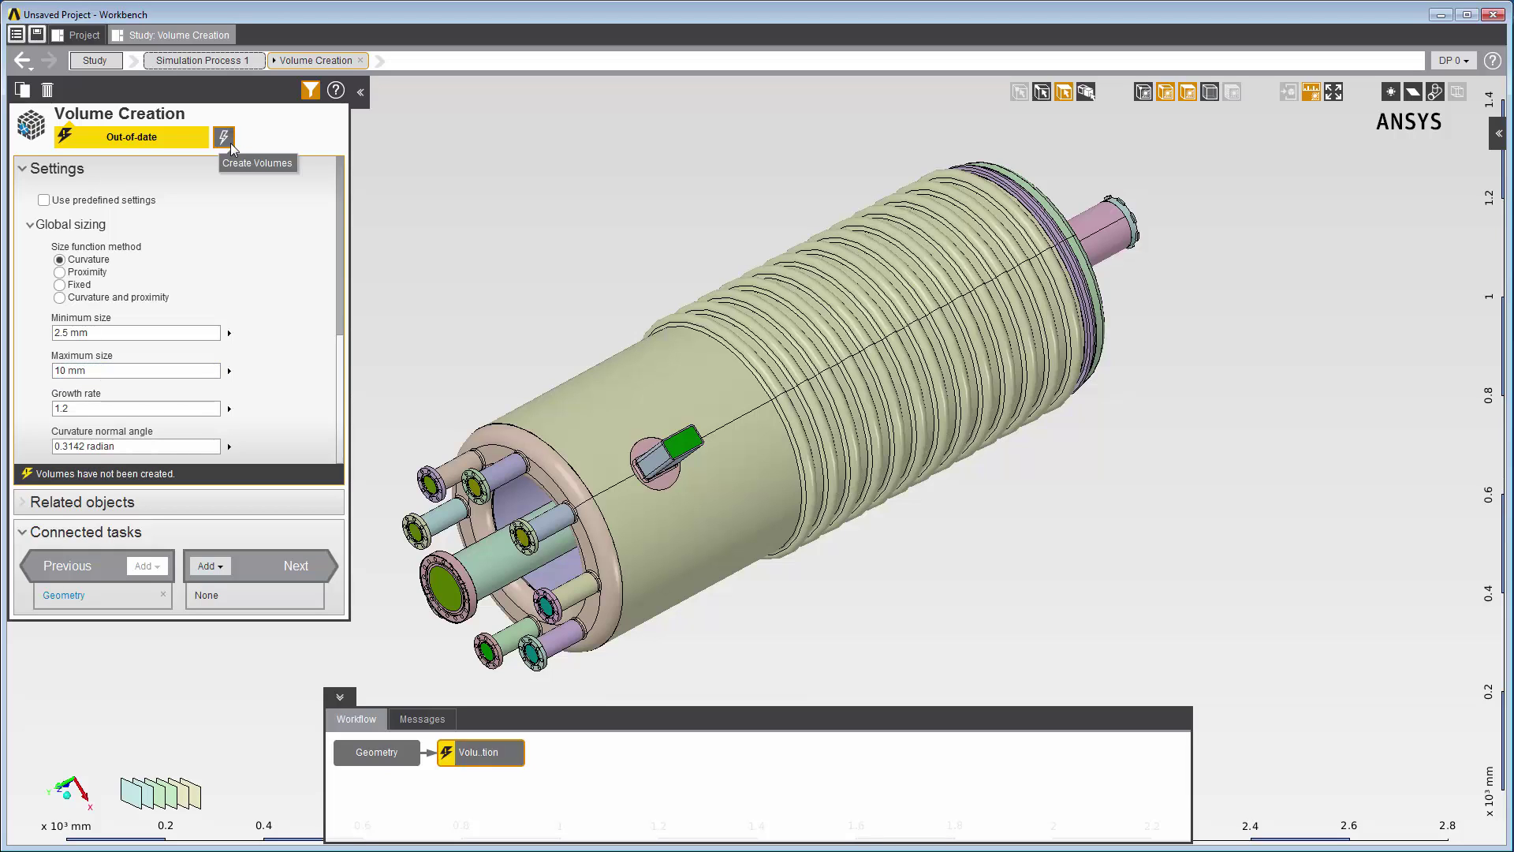
{"action": "left_click", "coordinate": [224, 138]}
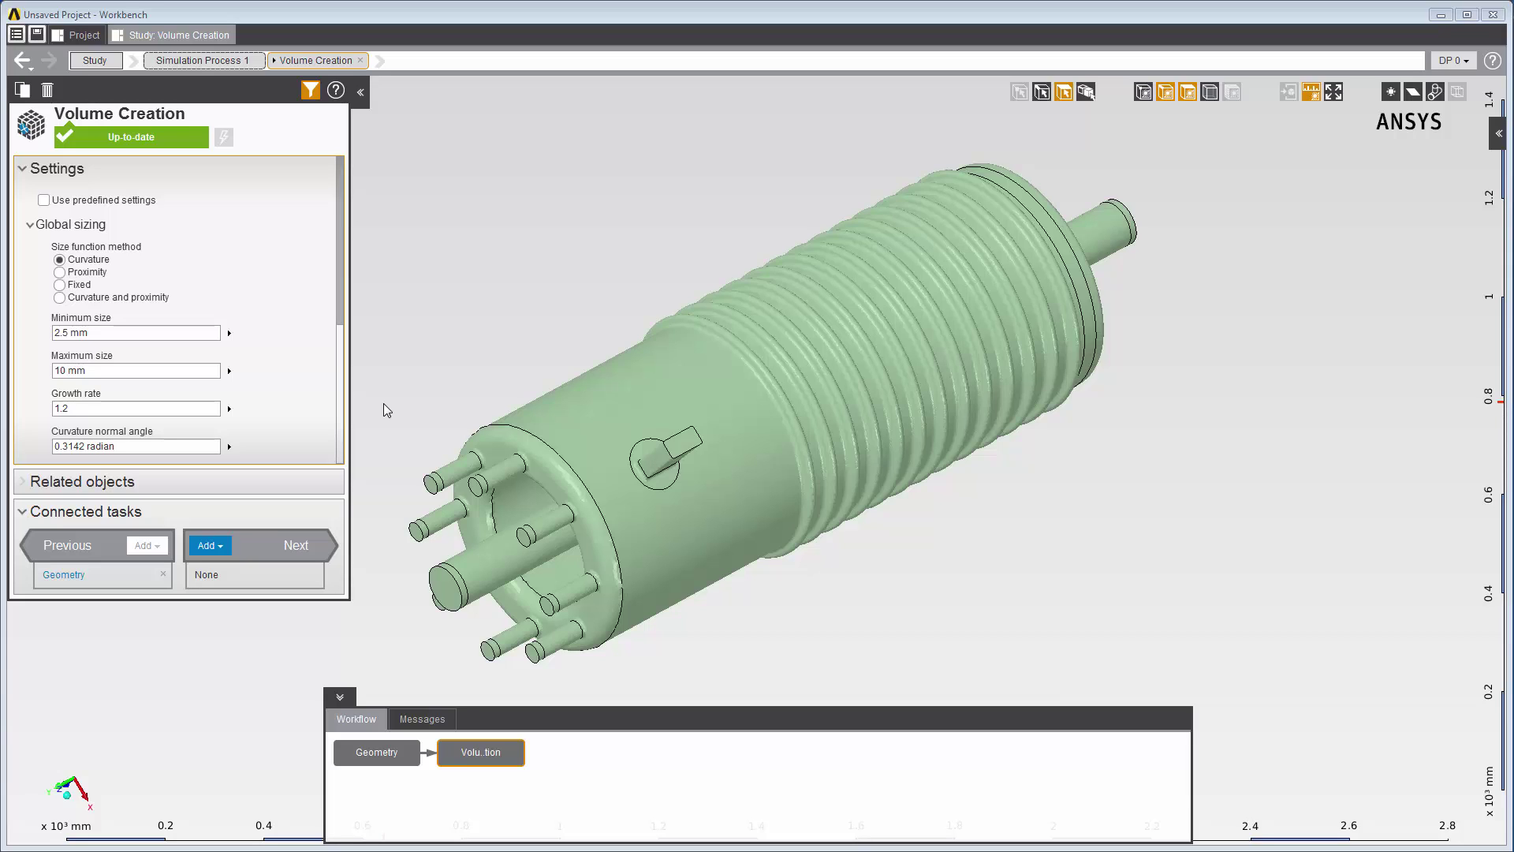
Step: Add a Meshing task after Volume Creation in the workflow
{"action": "right_click", "coordinate": [383, 404]}
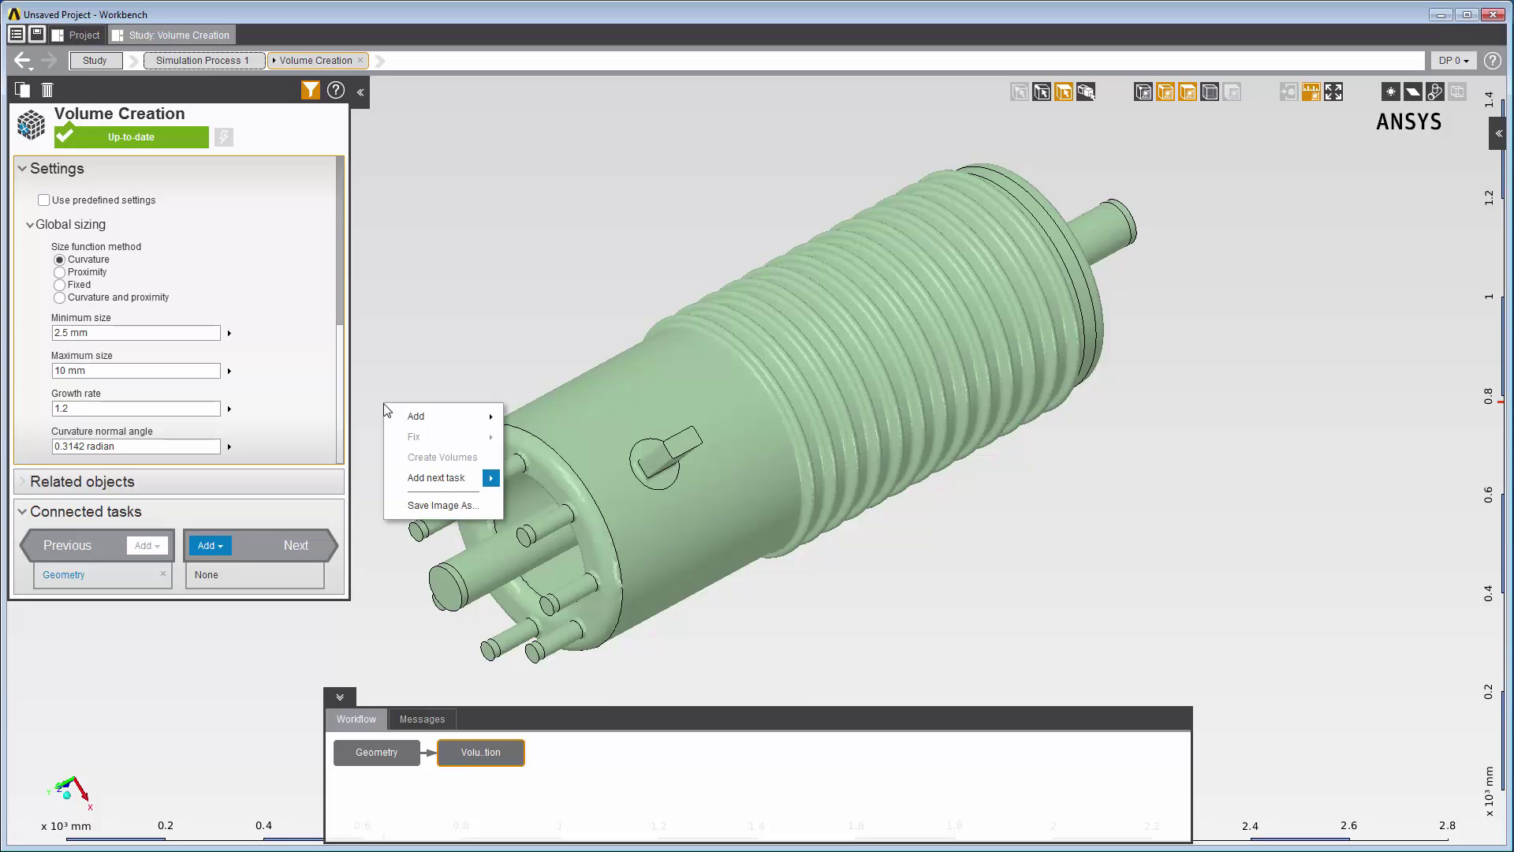
{"action": "mouse_move", "coordinate": [454, 477]}
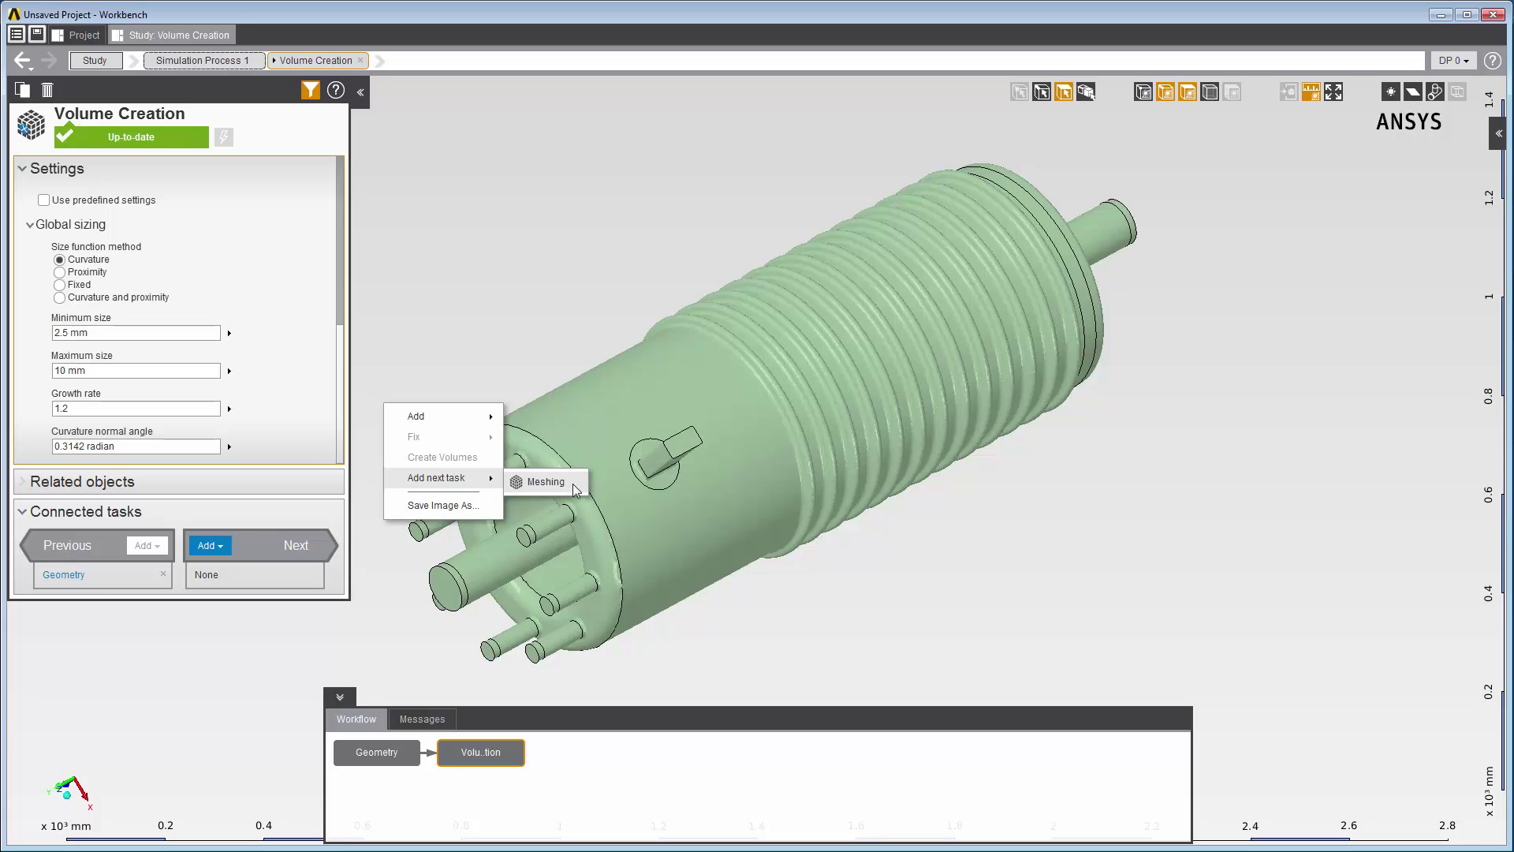
{"action": "left_click", "coordinate": [574, 485]}
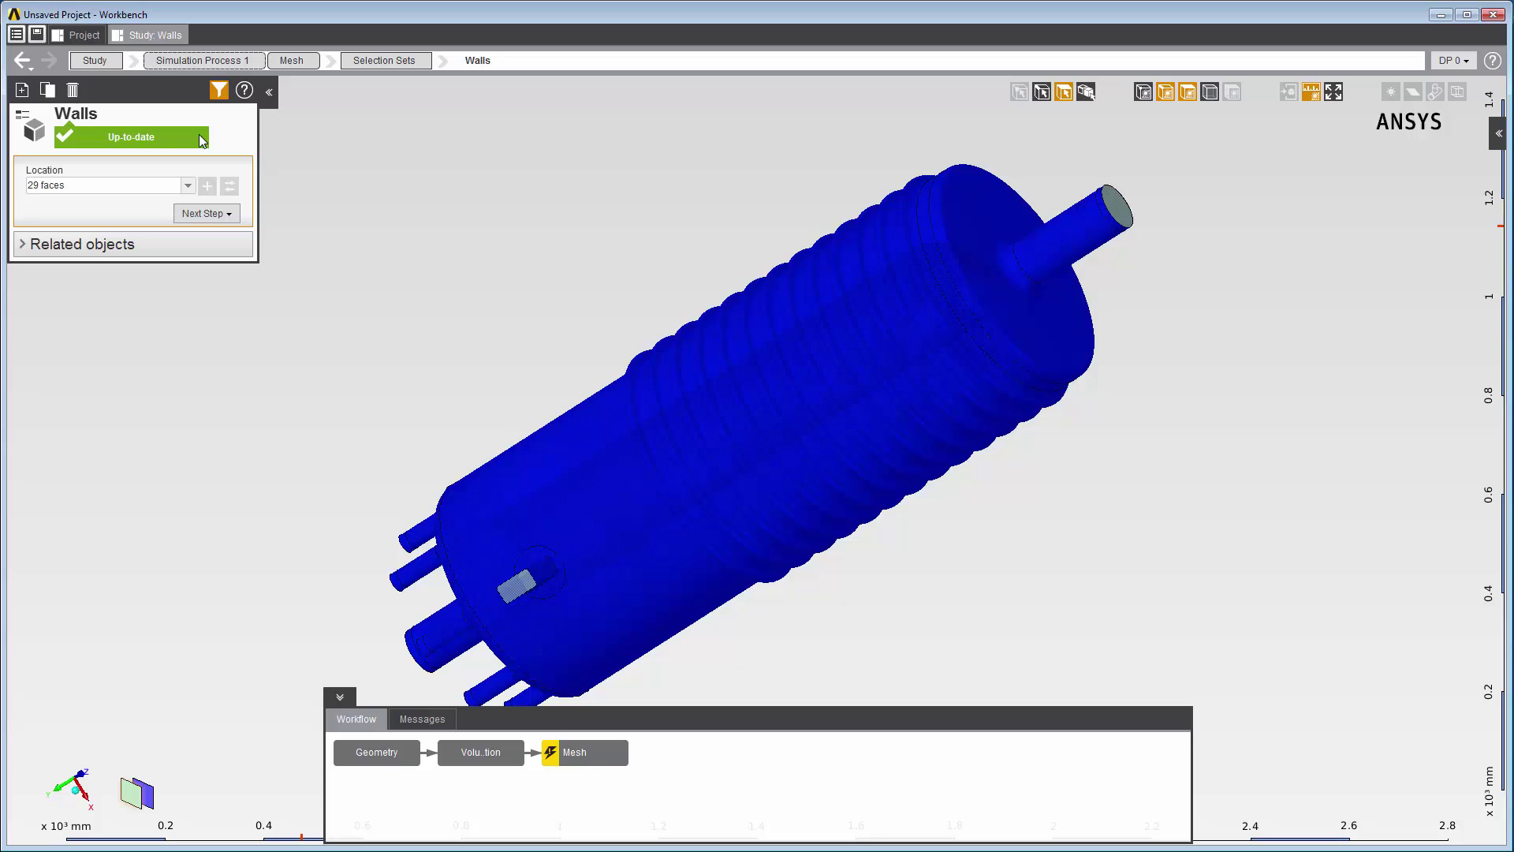
Step: Add an Inflation control (3 layers, 1.2 growth) on Walls and generate the volume mesh
{"action": "right_click", "coordinate": [304, 229]}
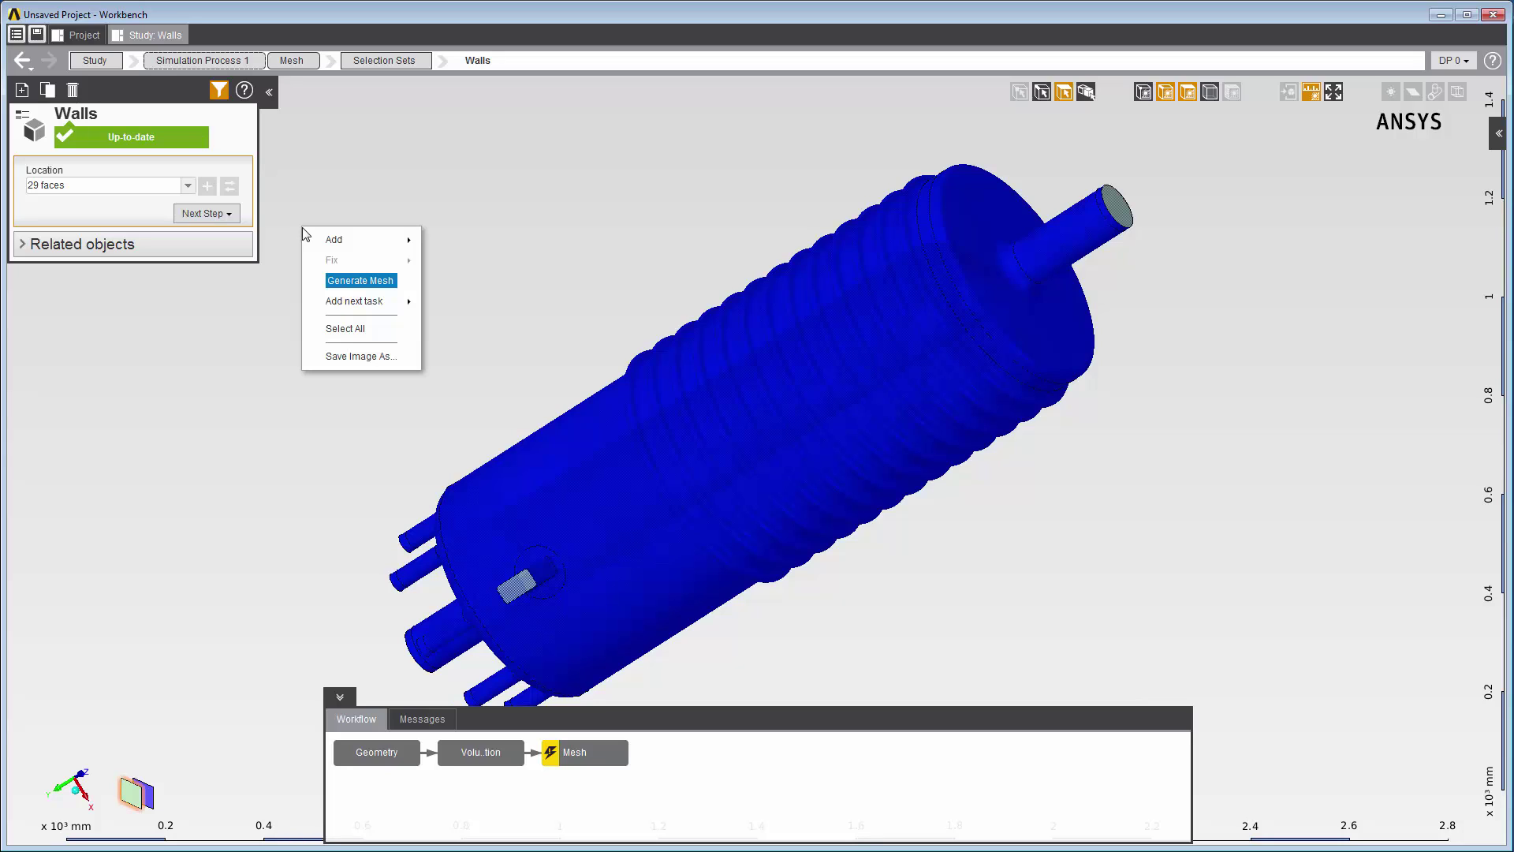
{"action": "mouse_move", "coordinate": [363, 239]}
{"action": "mouse_move", "coordinate": [489, 263]}
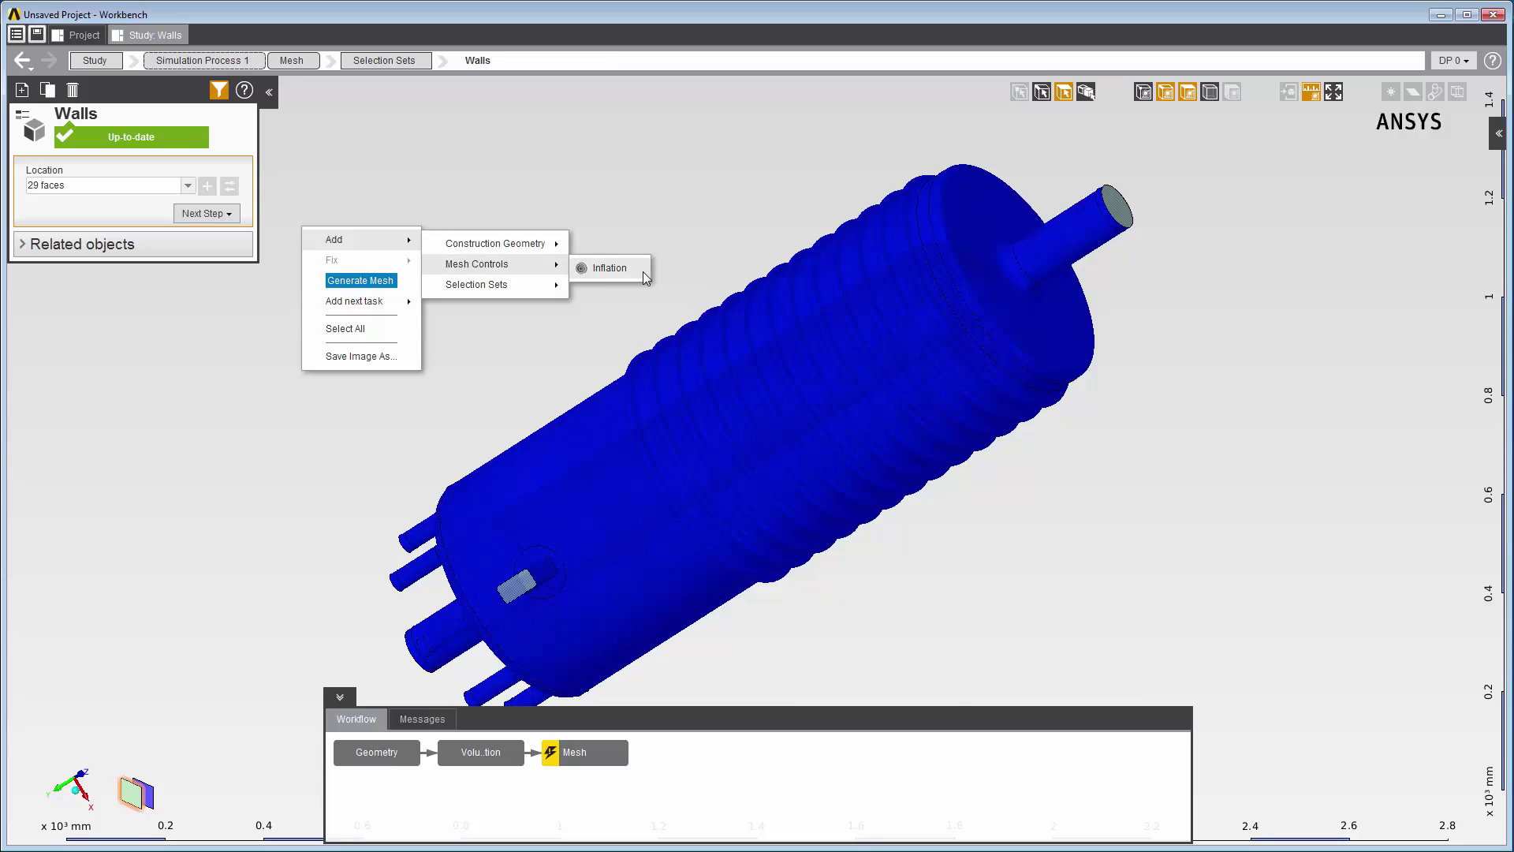
{"action": "left_click", "coordinate": [642, 271]}
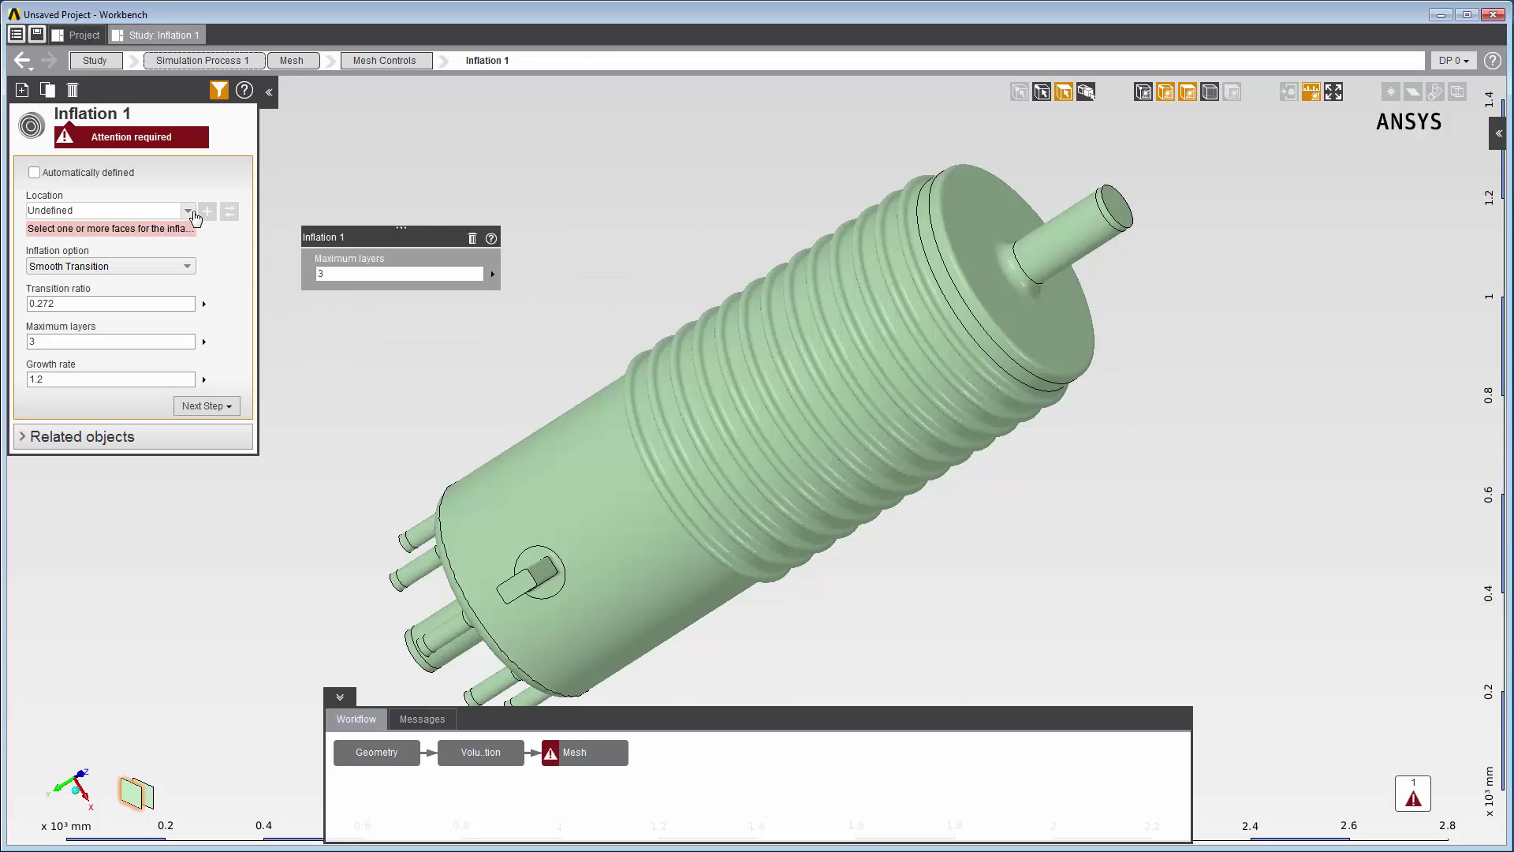
{"action": "left_click", "coordinate": [190, 211]}
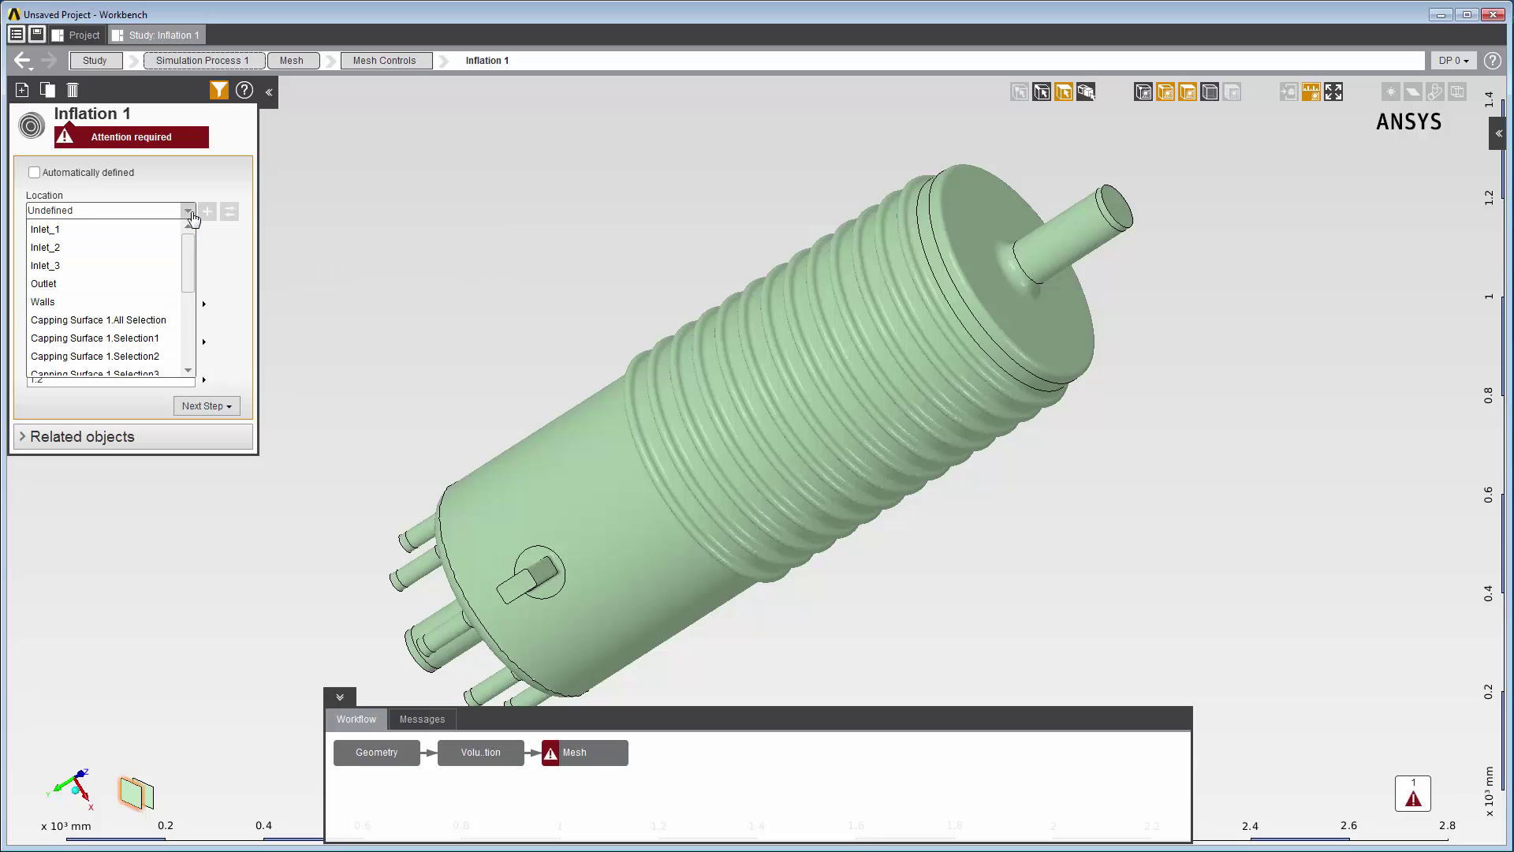
{"action": "left_click", "coordinate": [155, 302]}
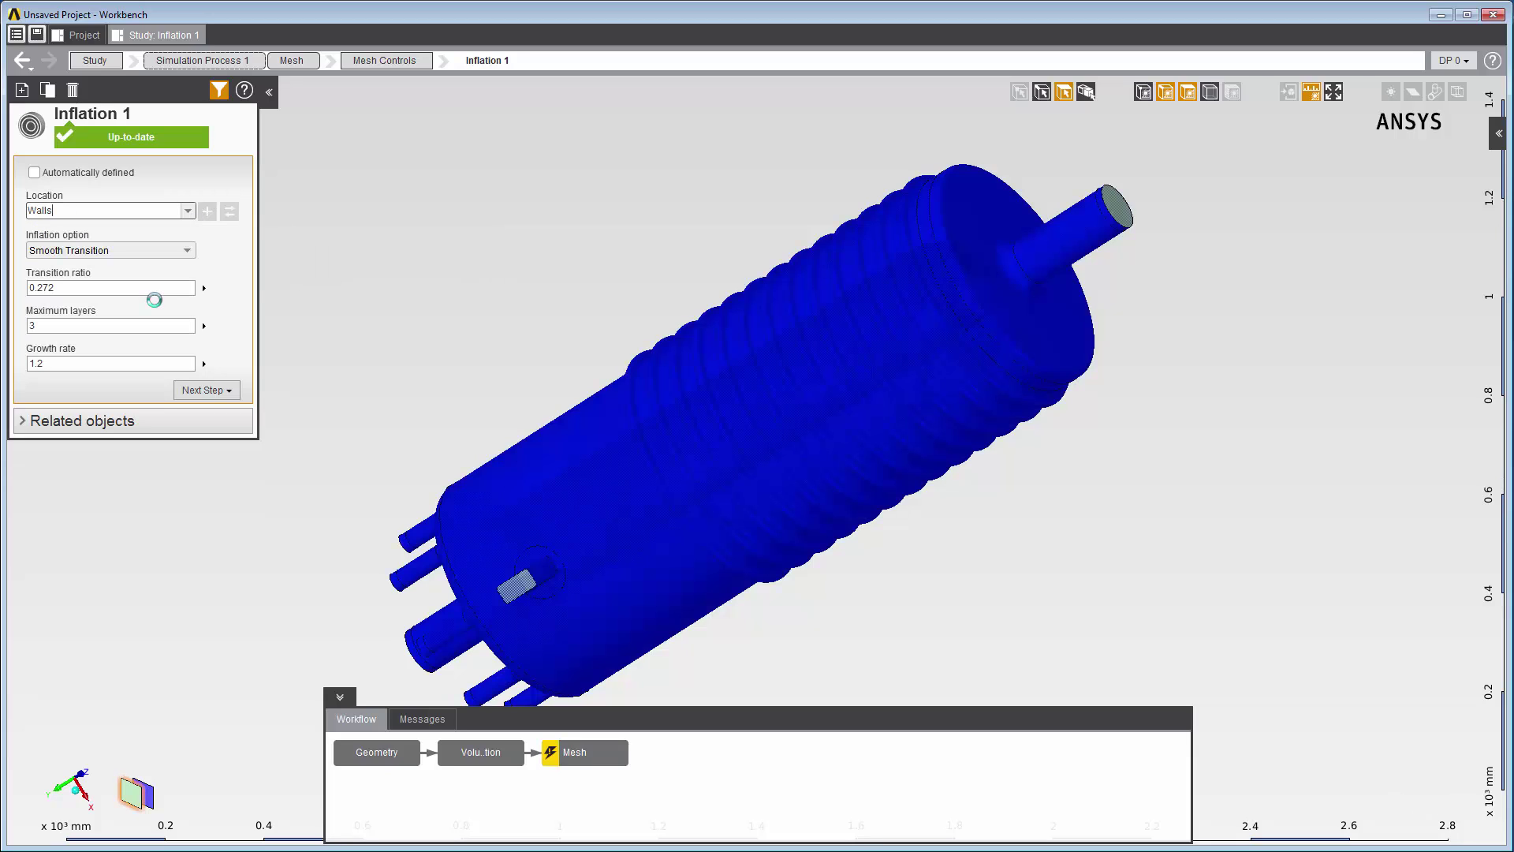
{"action": "left_click", "coordinate": [586, 758]}
{"action": "left_click", "coordinate": [320, 316]}
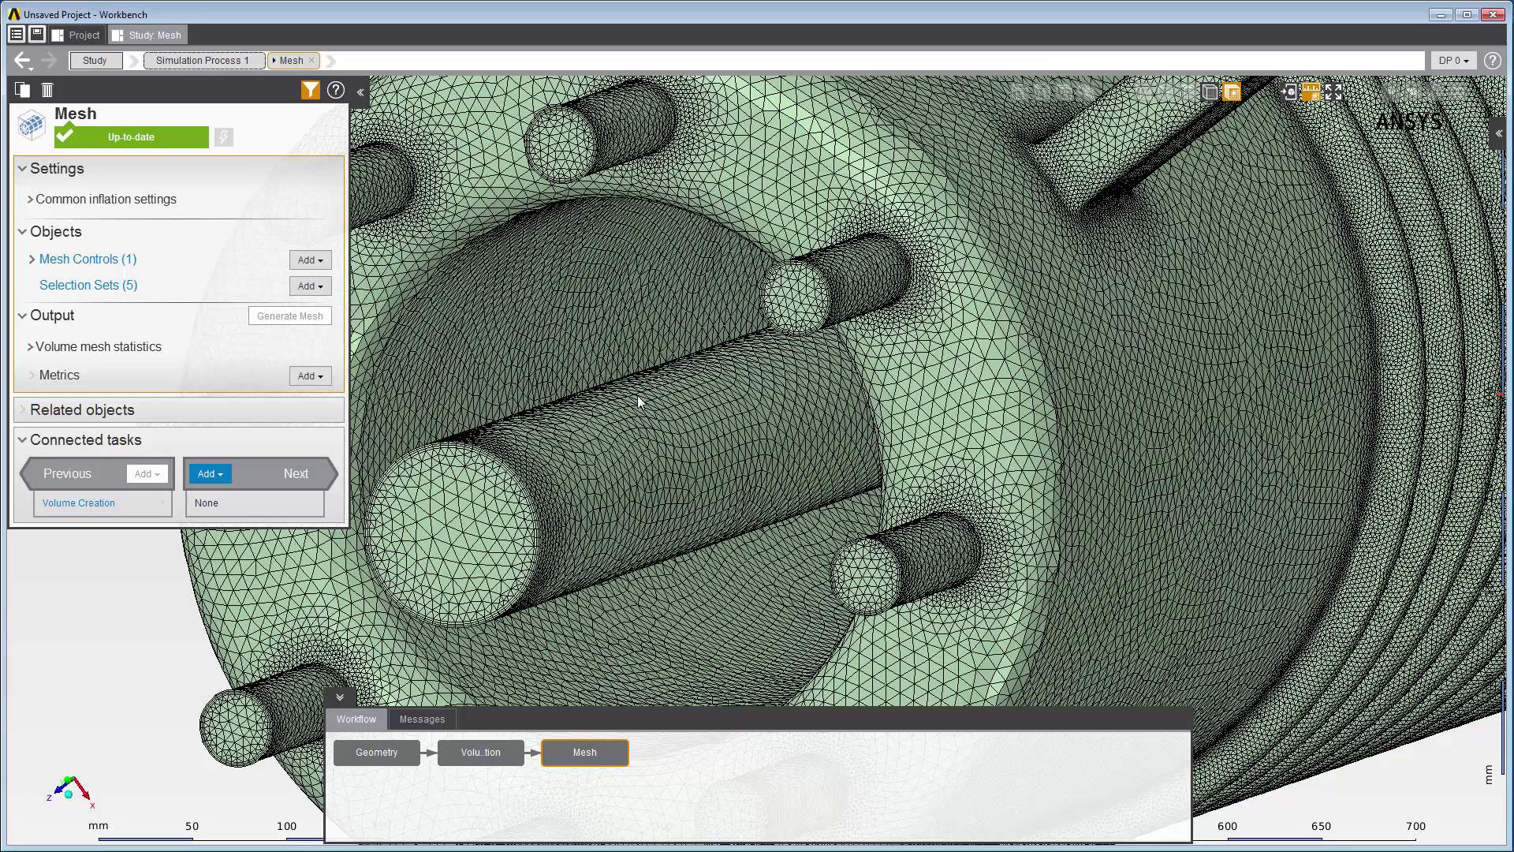
Step: Add Mesh Diagnostics showing Skewness: 0.91016 maximum, 0.2331 average
{"action": "right_click", "coordinate": [638, 401]}
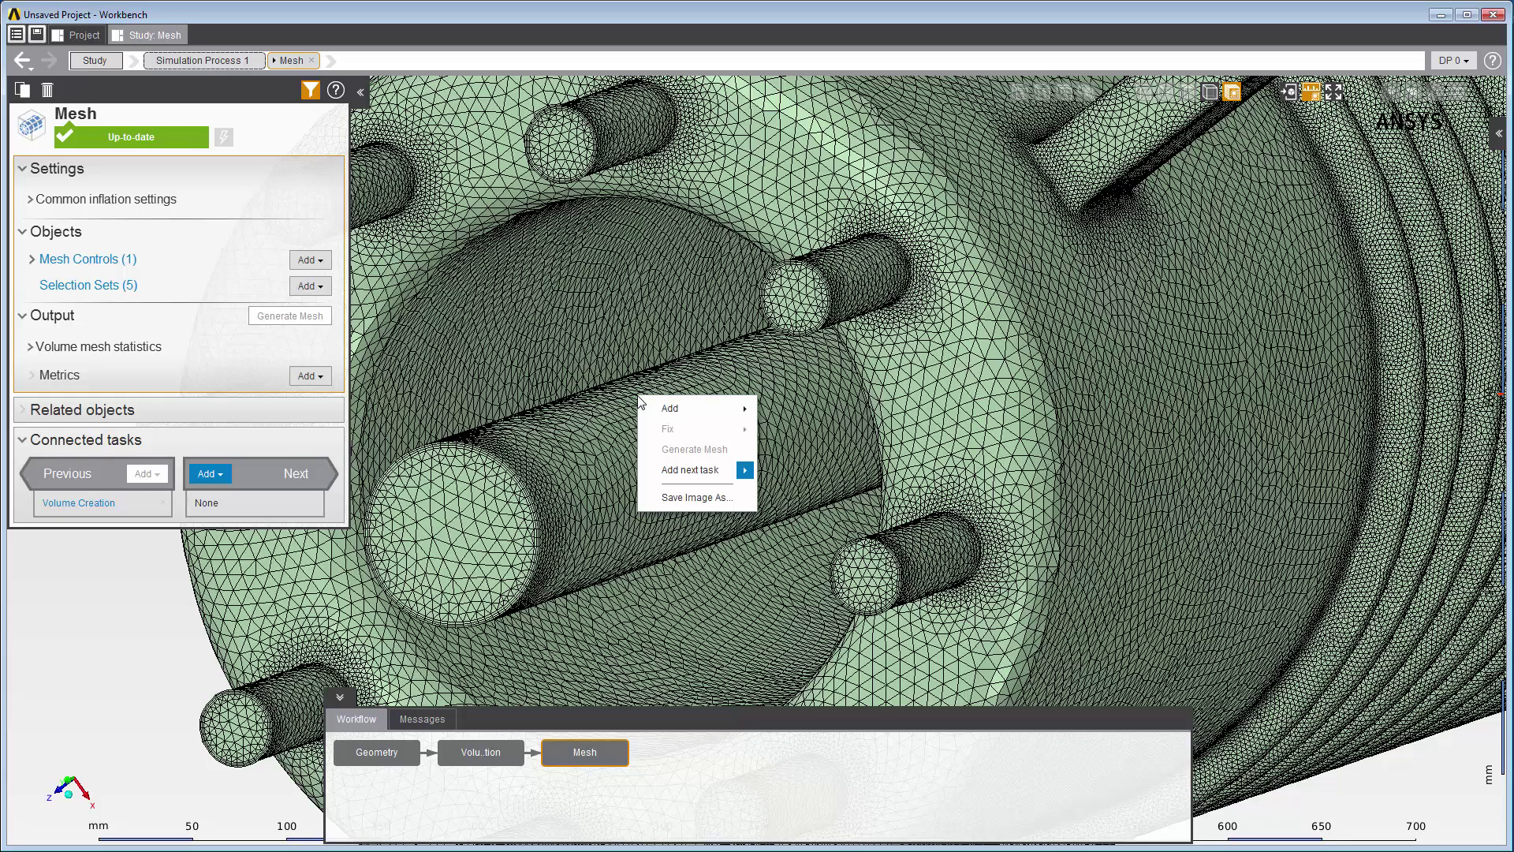
{"action": "mouse_move", "coordinate": [698, 408]}
{"action": "mouse_move", "coordinate": [825, 434]}
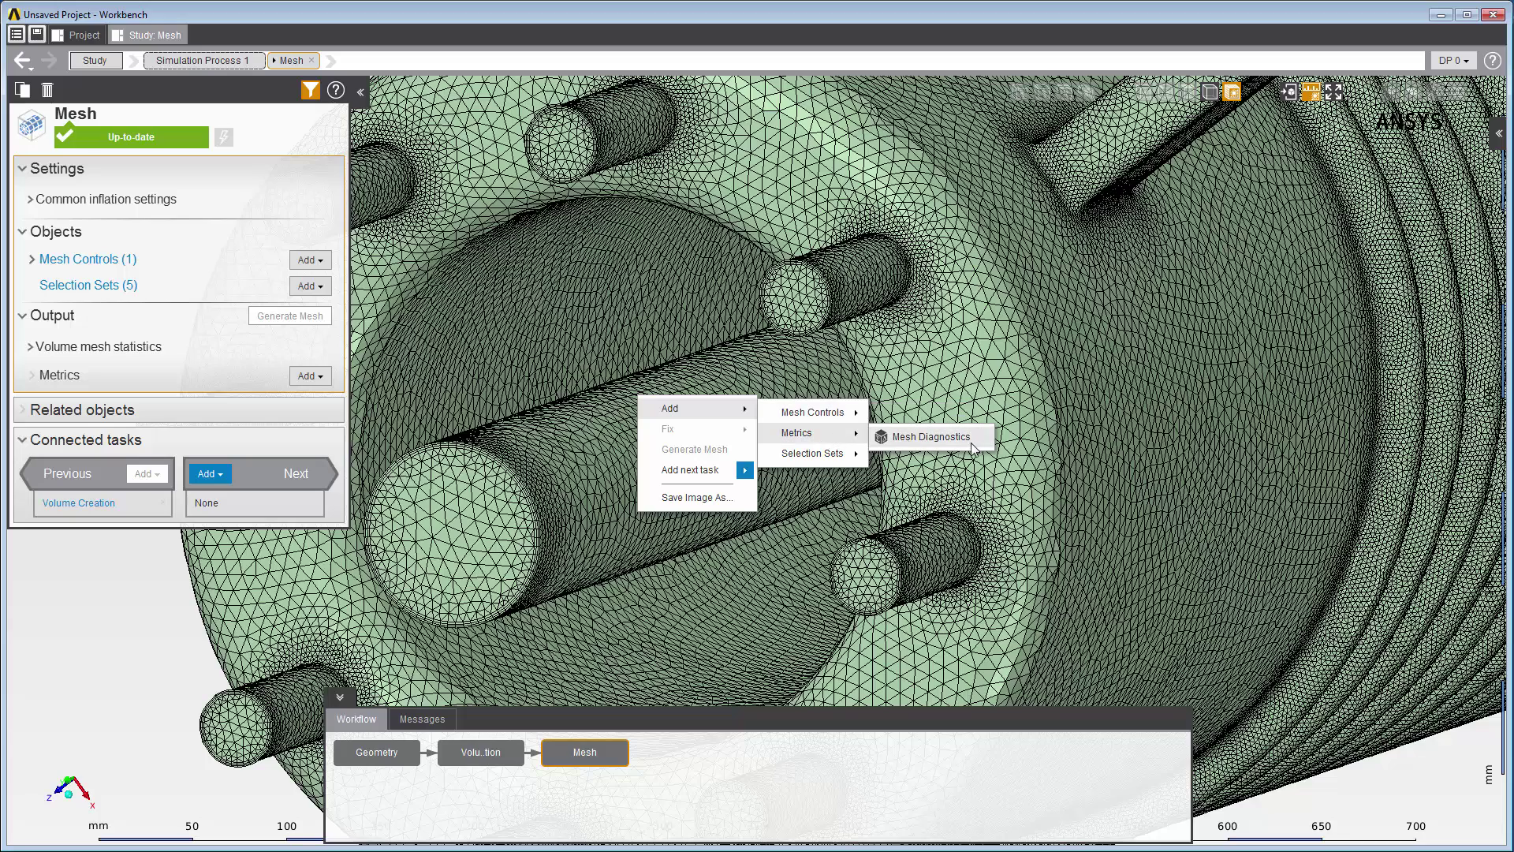
{"action": "left_click", "coordinate": [946, 437]}
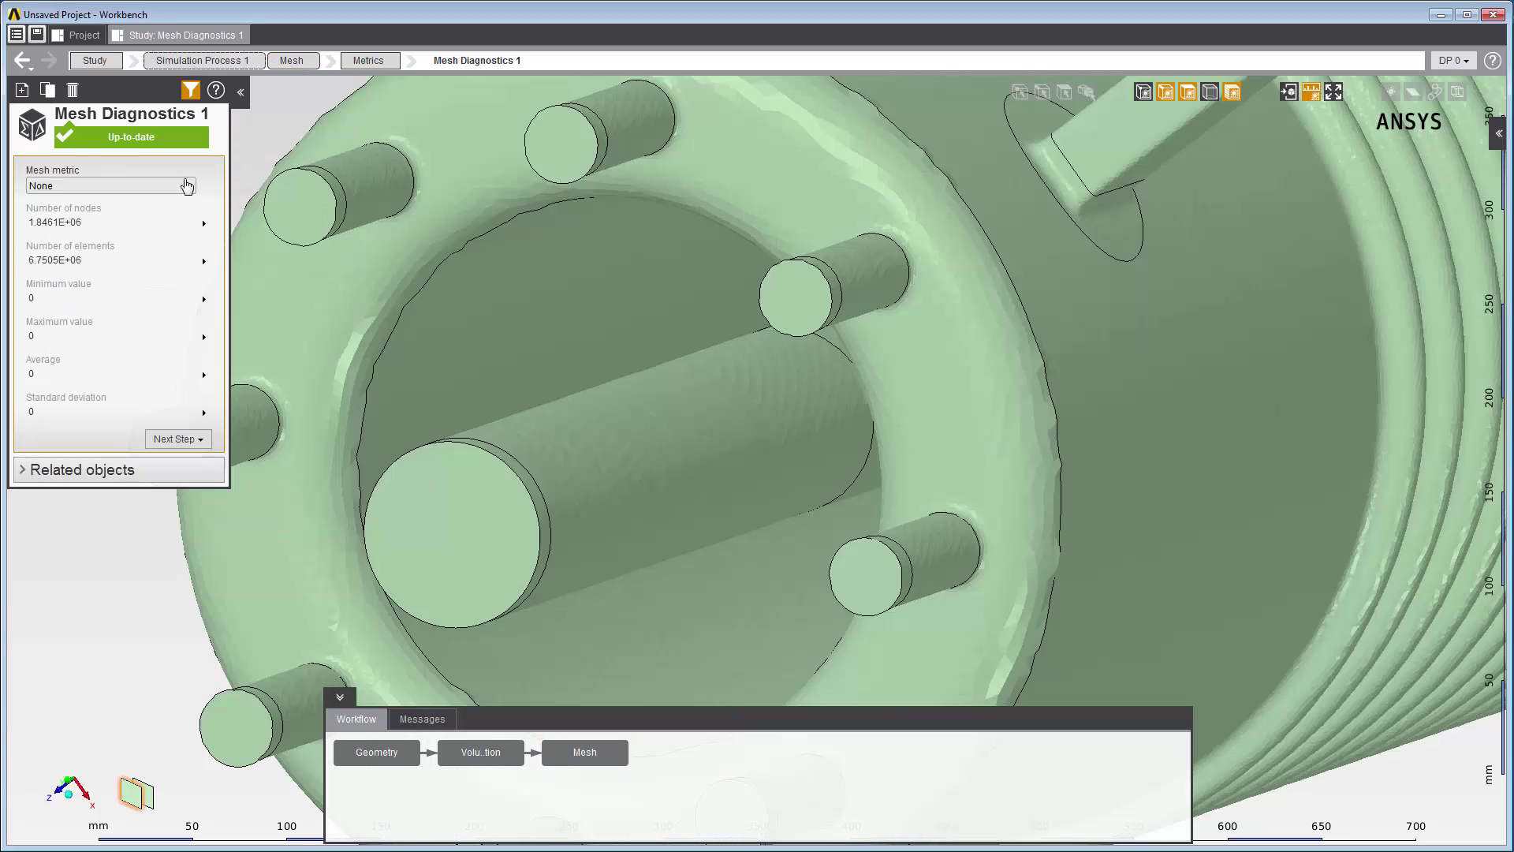
{"action": "left_click", "coordinate": [187, 188]}
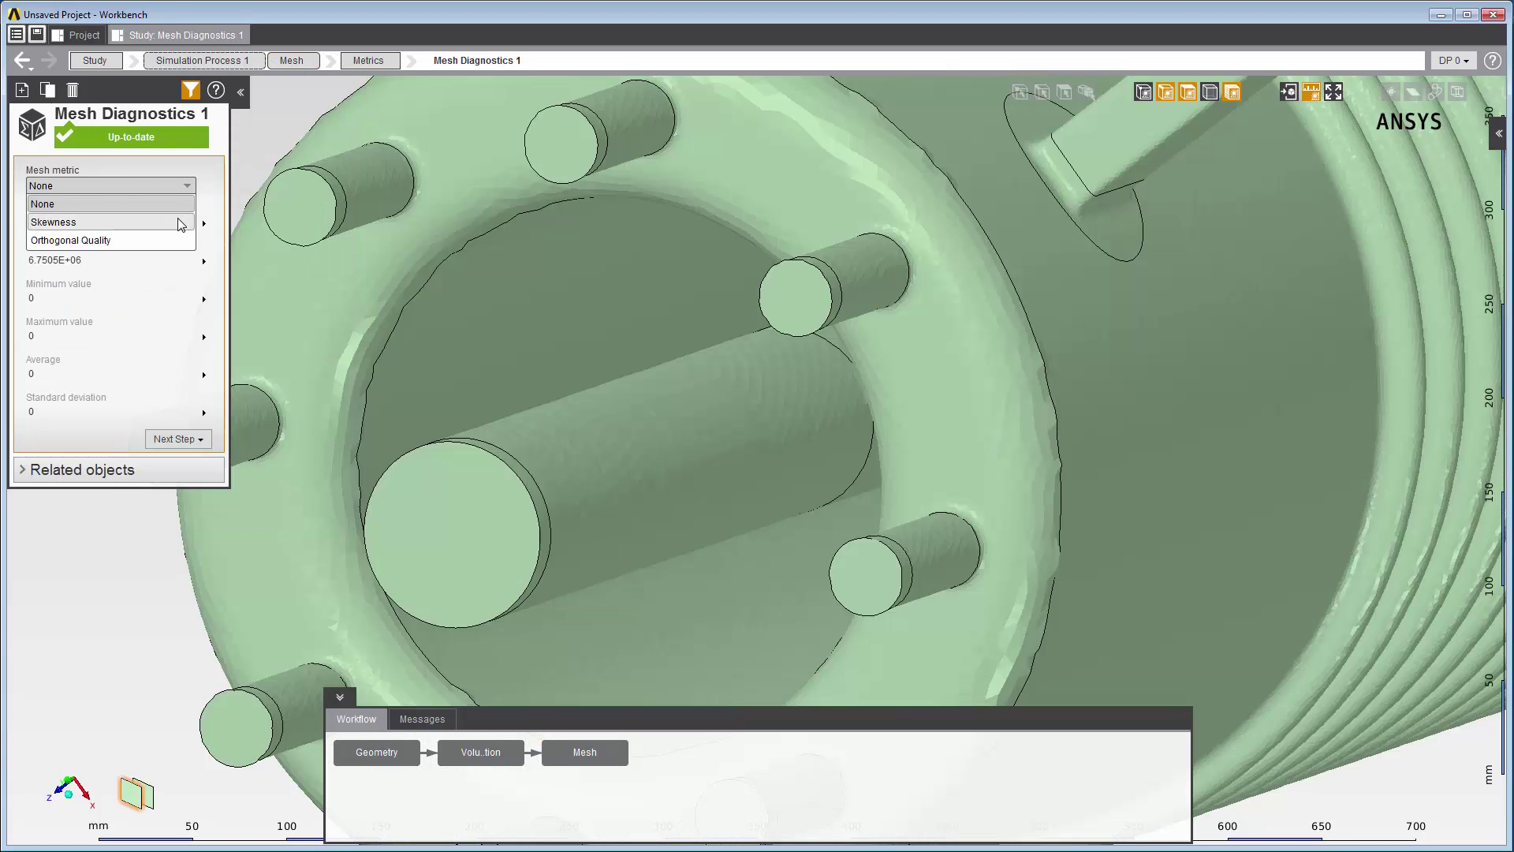
{"action": "left_click", "coordinate": [180, 223]}
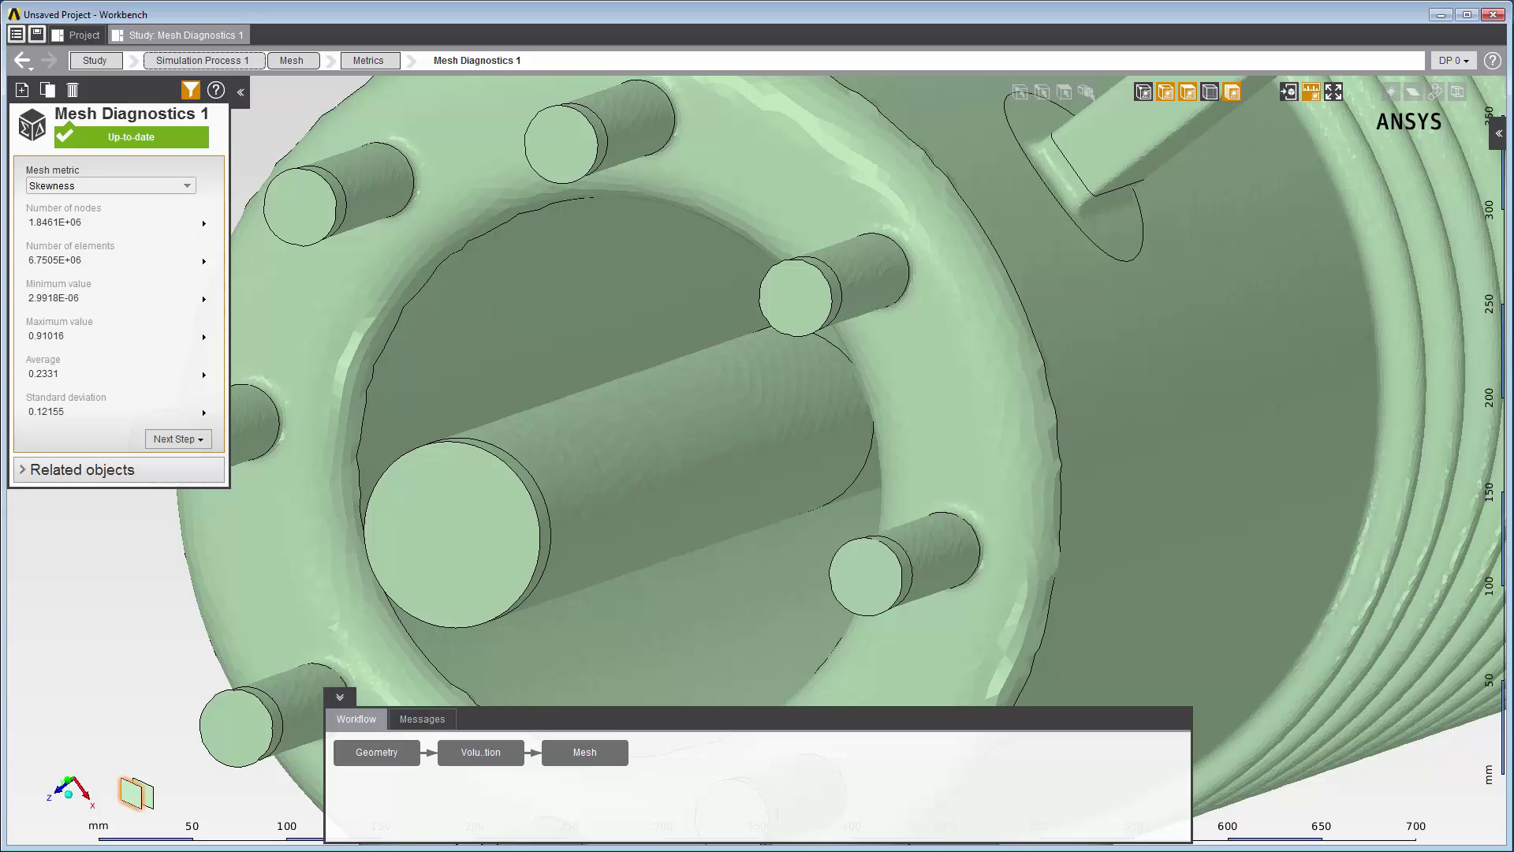